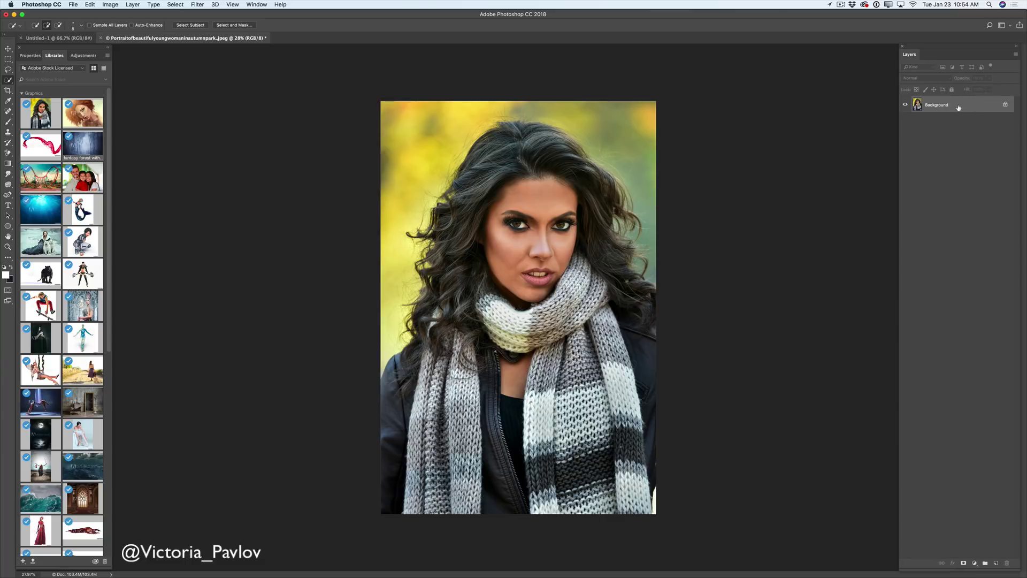
# - Unlock the portrait's Background layer and place the snowy forest image from Libraries
pyautogui.click(1005, 106)
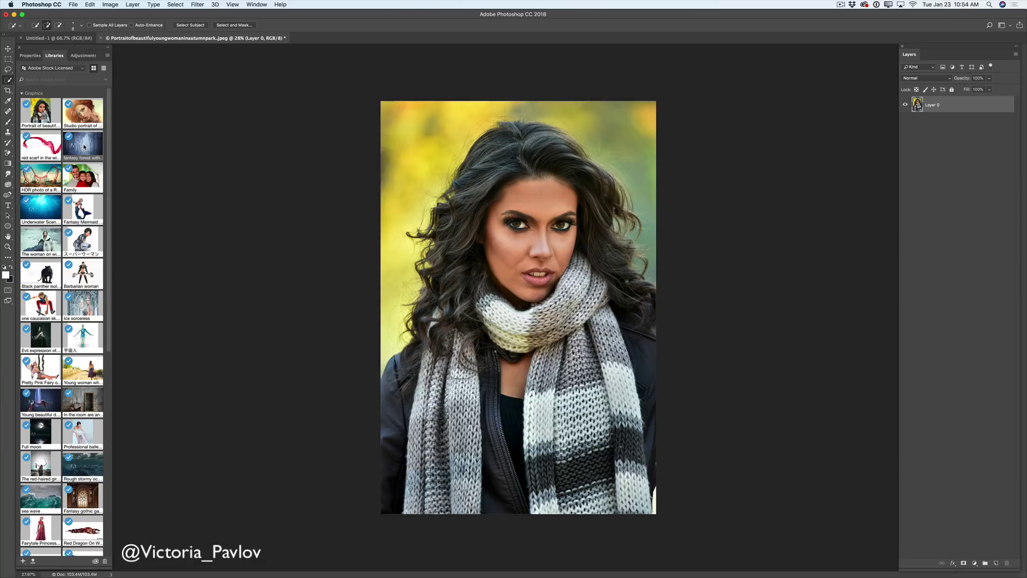
pyautogui.moveTo(82, 144); pyautogui.dragTo(521, 194)
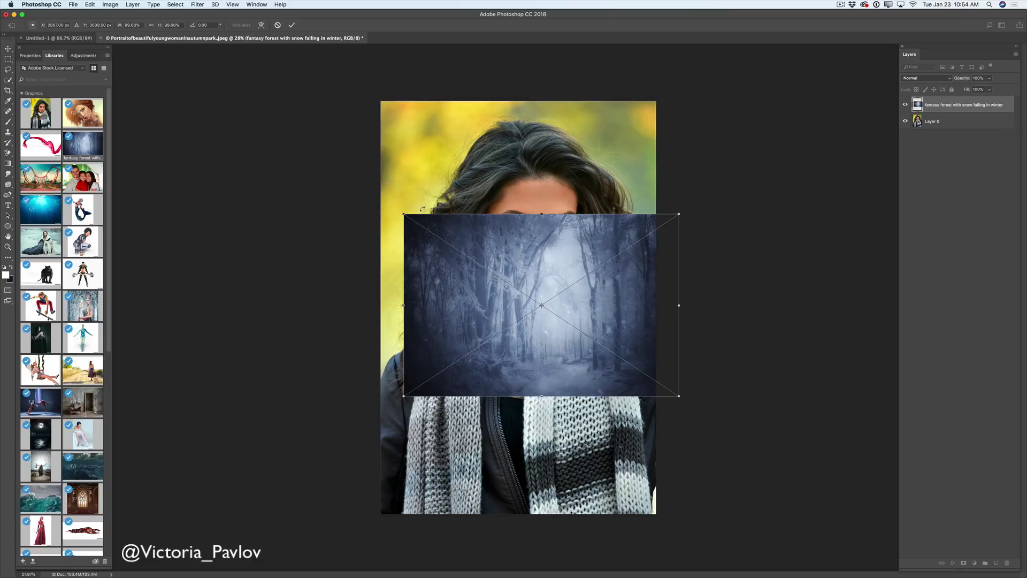
# - Scale the forest image to cover the canvas, commit it, and move its layer below Layer 0
pyautogui.moveTo(404, 214); pyautogui.dragTo(187, 80)
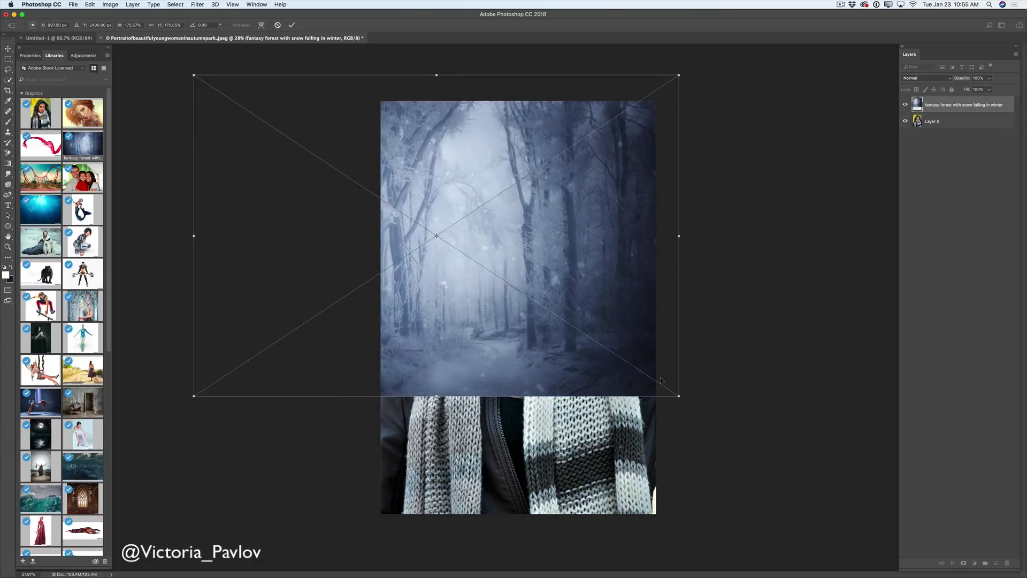
pyautogui.moveTo(680, 396); pyautogui.dragTo(913, 551)
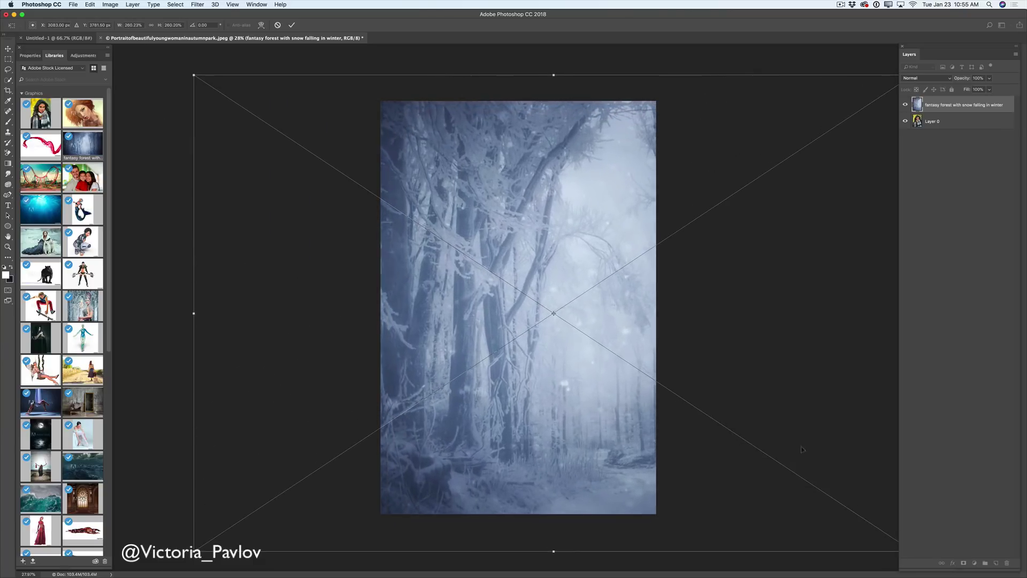
pyautogui.moveTo(474, 165); pyautogui.dragTo(505, 170)
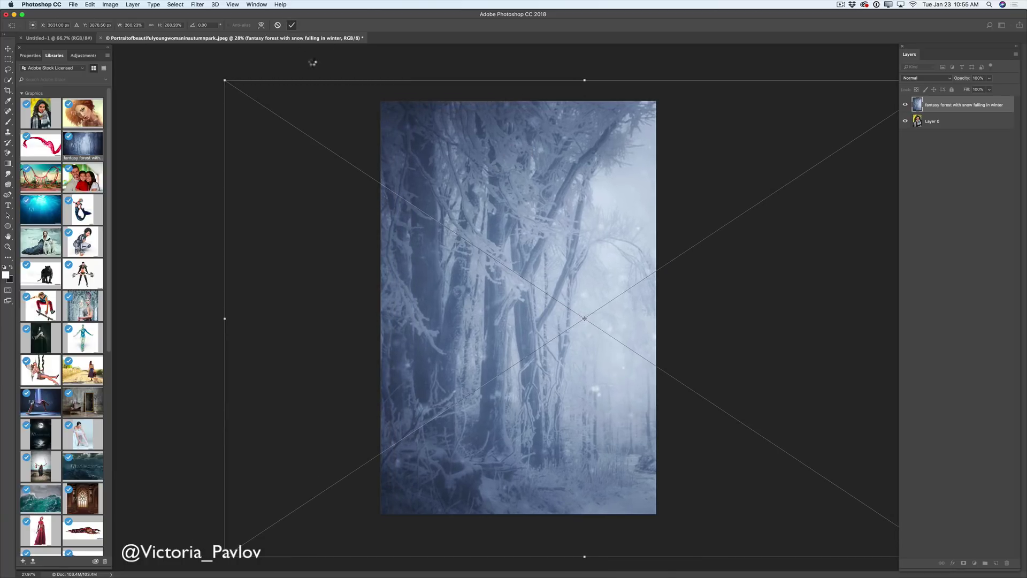
pyautogui.press('Return')
pyautogui.press('w')
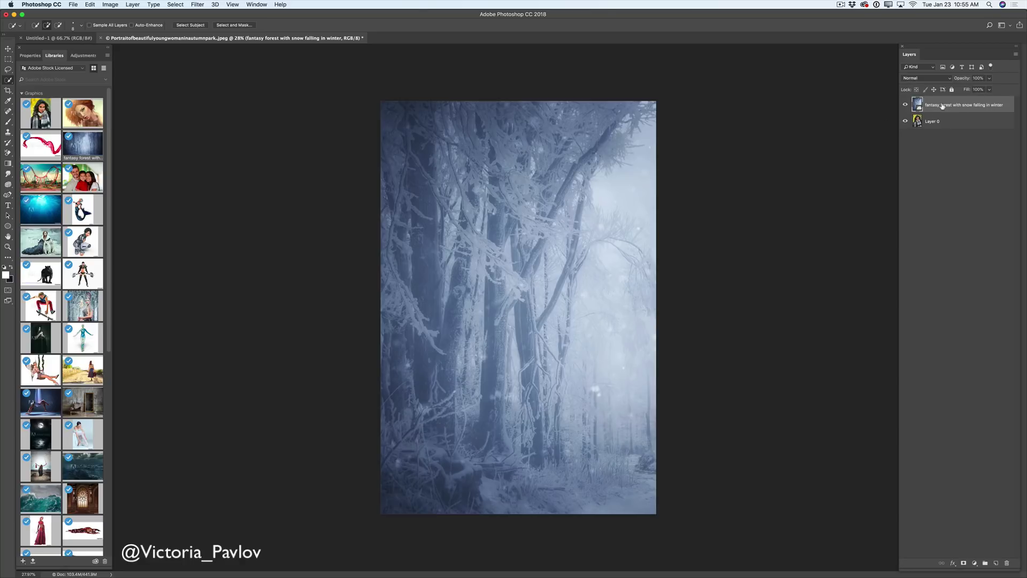
pyautogui.moveTo(941, 107); pyautogui.dragTo(940, 133)
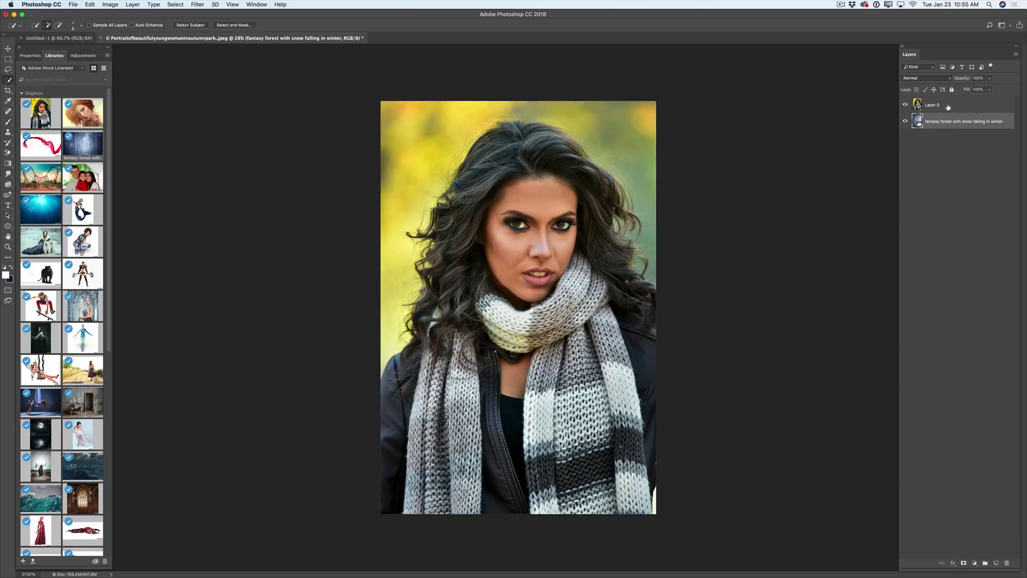
# - With Layer 0 active, use the Quick Selection tool's Select Subject to select the woman
pyautogui.click(944, 106)
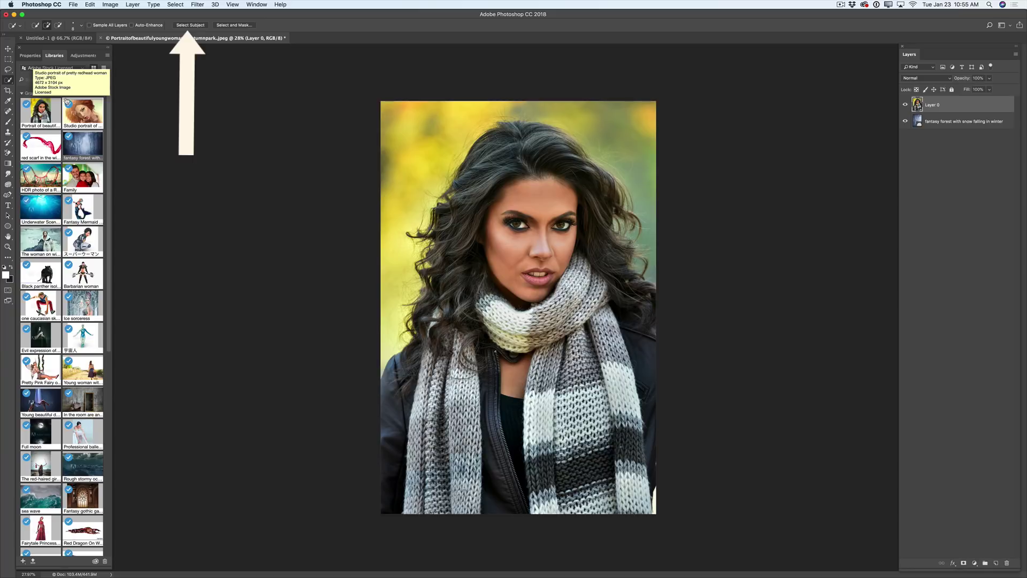
pyautogui.rightClick(9, 80)
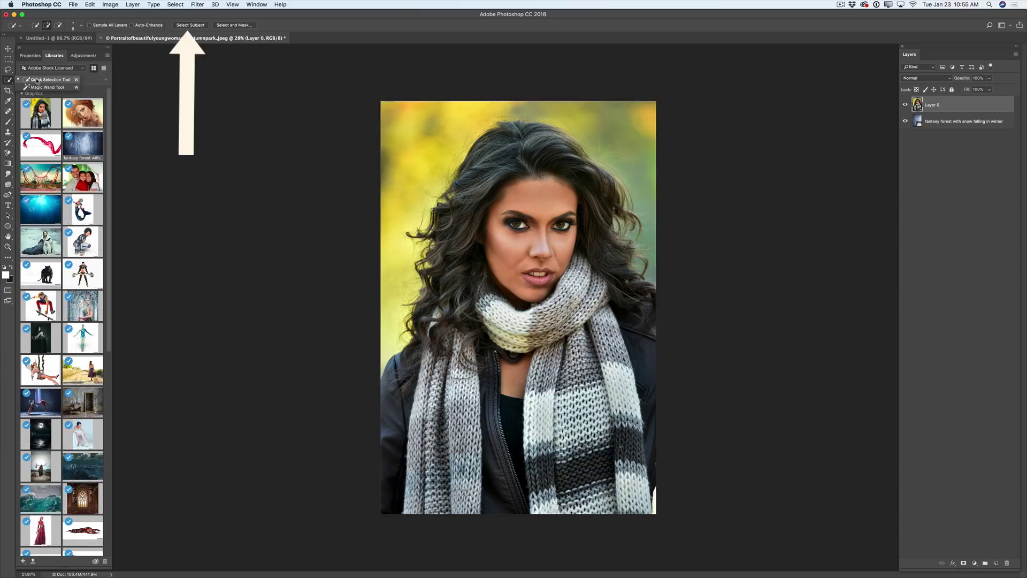
pyautogui.click(38, 80)
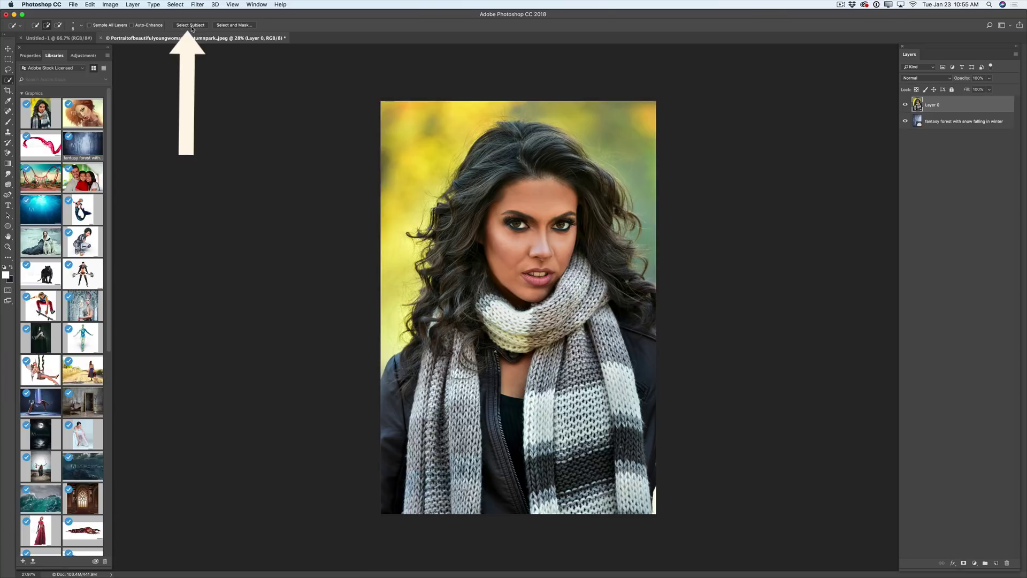
pyautogui.click(193, 28)
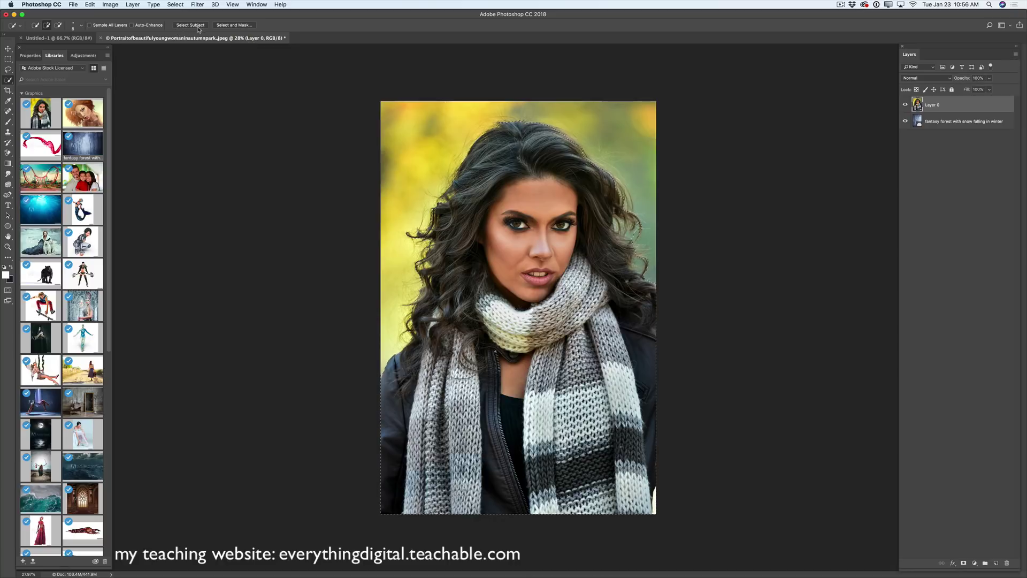
# - In Select and Mask, view the selection as Black & White and refine the top hair edge
pyautogui.click(249, 27)
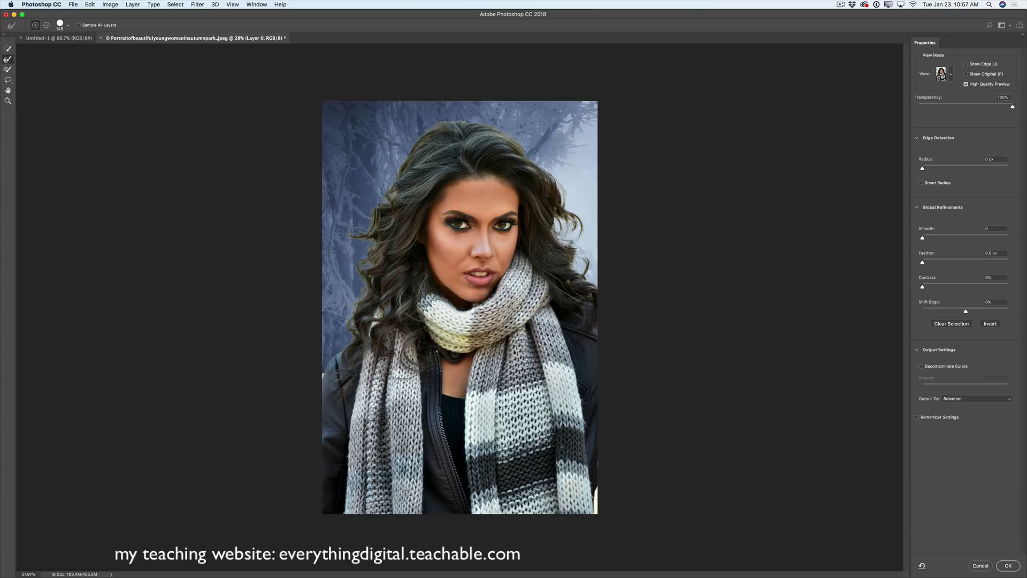
pyautogui.click(952, 76)
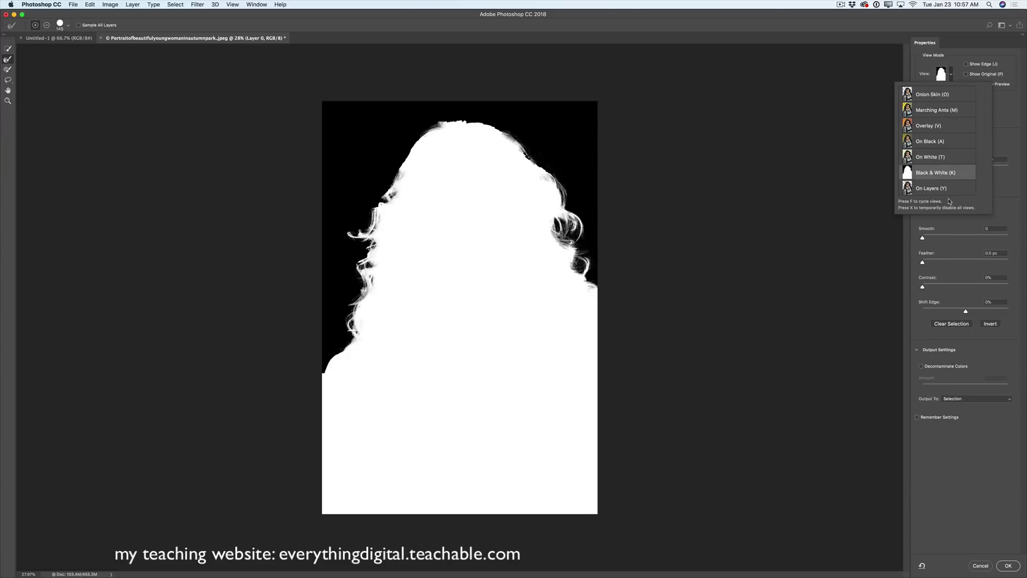
pyautogui.press('Escape')
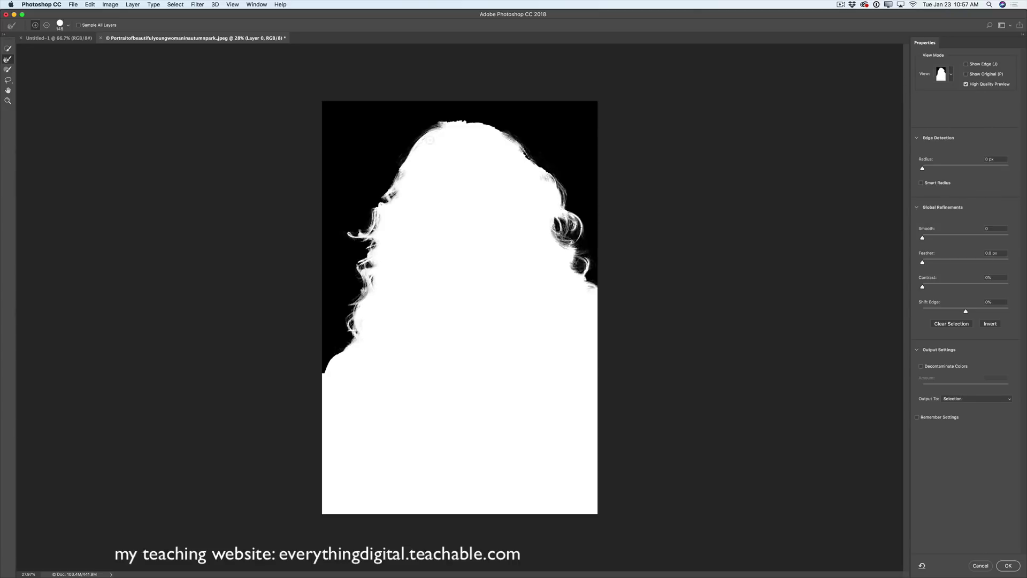
pyautogui.moveTo(469, 124); pyautogui.dragTo(509, 134)
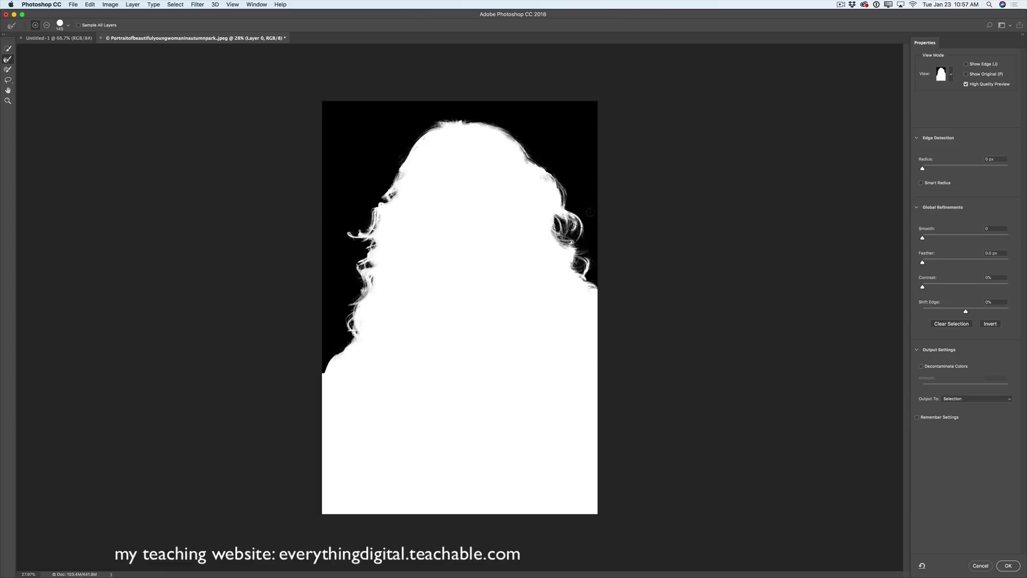
# - Preview the woman's selection in the red Overlay view mode
pyautogui.click(948, 77)
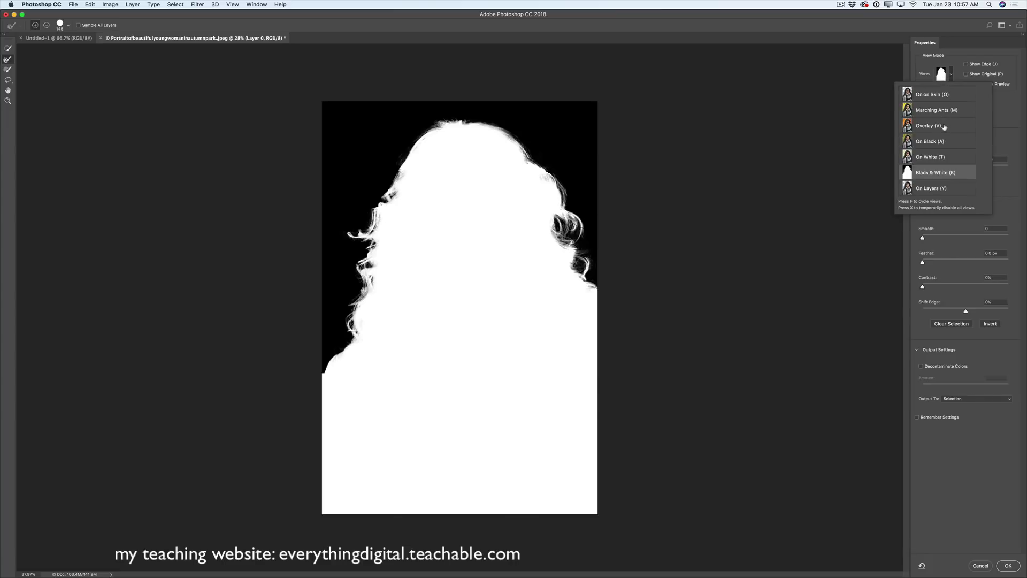
pyautogui.click(944, 127)
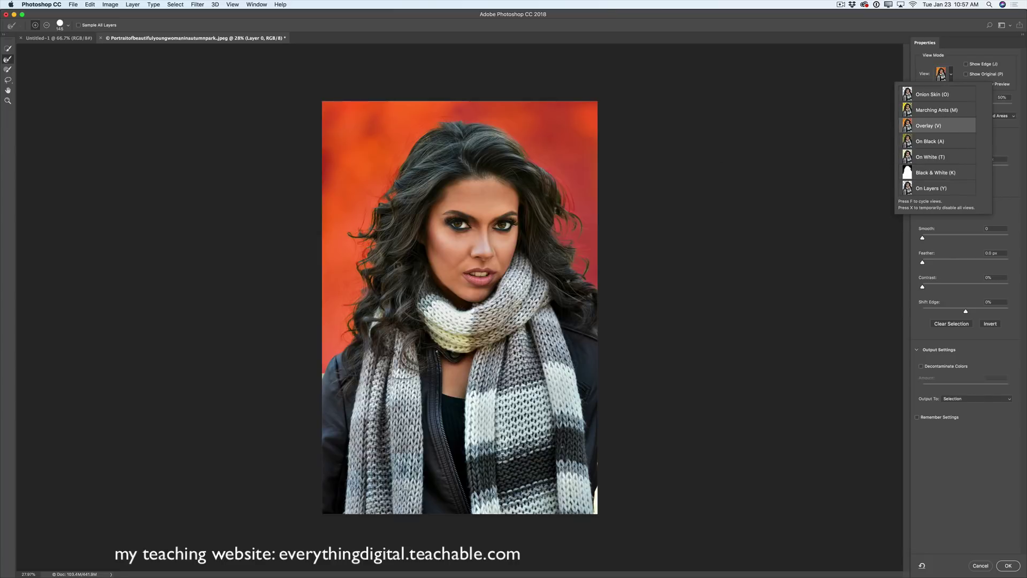
pyautogui.click(359, 326)
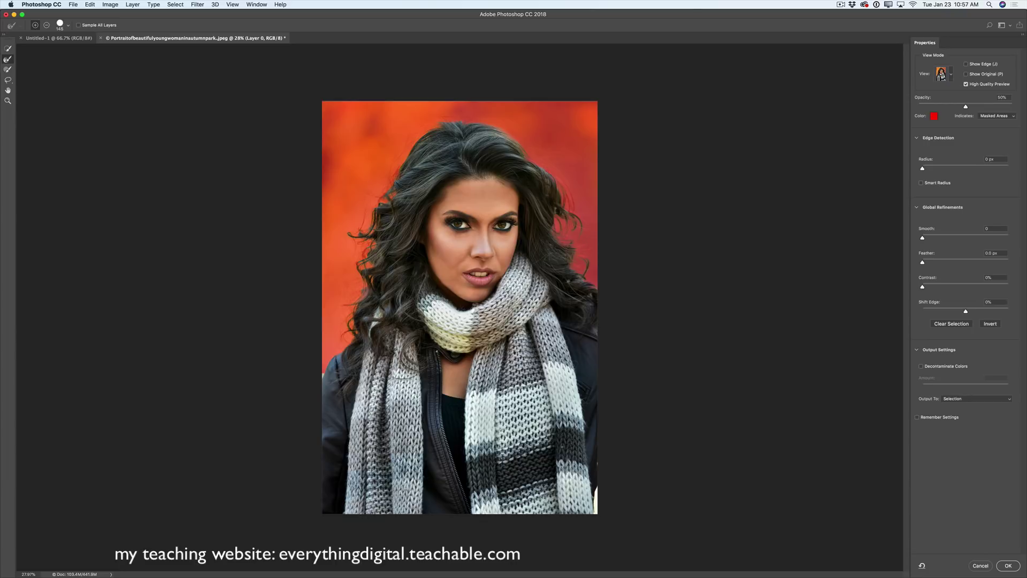
# - Switch the view mode to Onion Skin to see the woman over the snowy forest
pyautogui.click(952, 76)
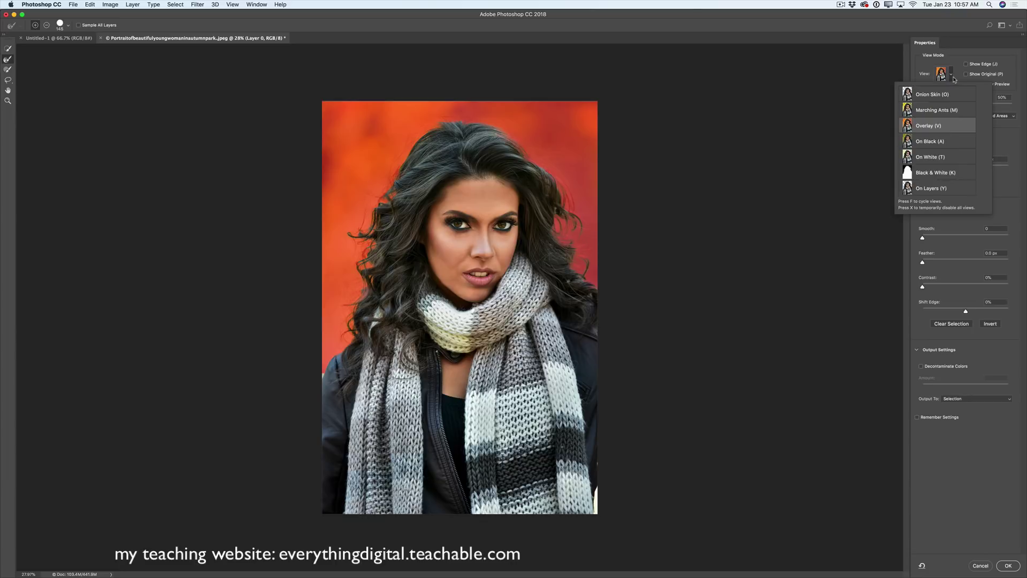
pyautogui.click(931, 95)
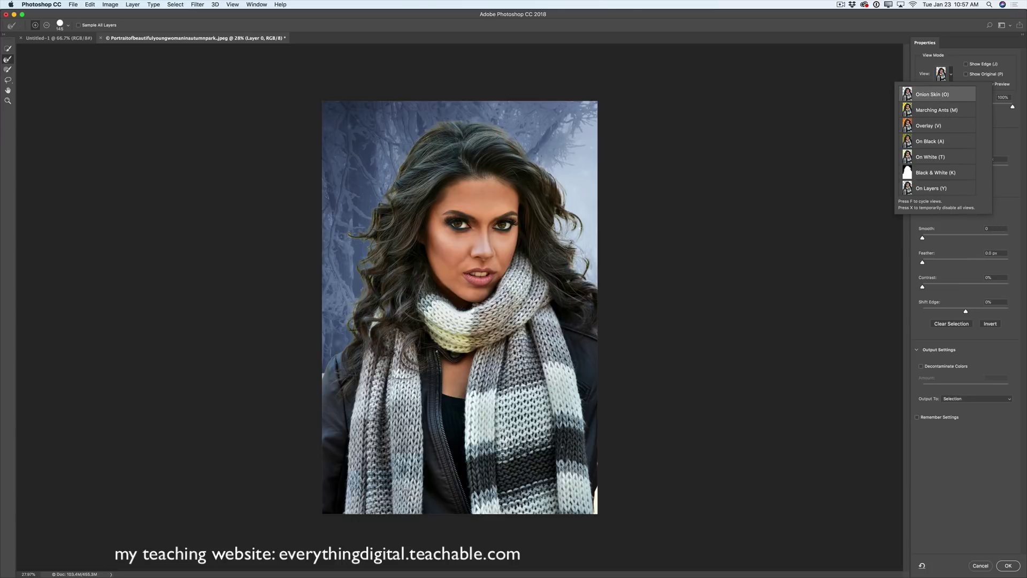
pyautogui.press('Escape')
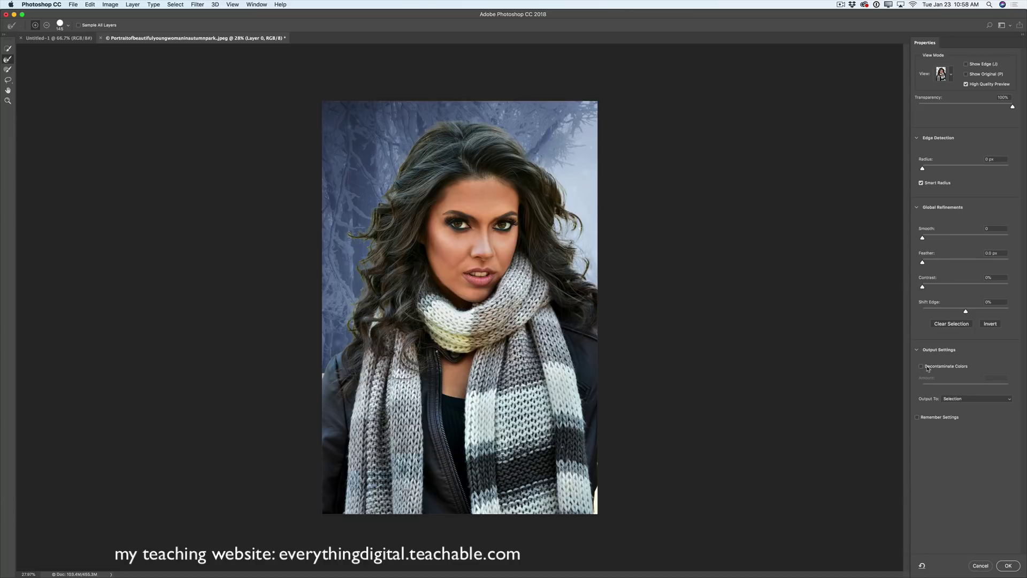
# - Output to New Layer with Layer Mask with Decontaminate Colors enabled, and confirm
pyautogui.click(963, 400)
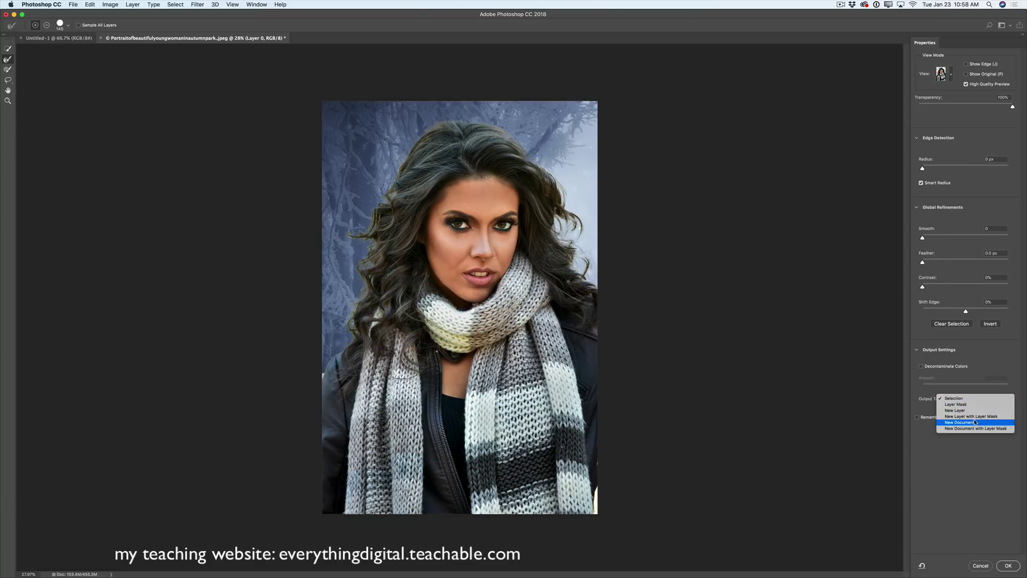
pyautogui.click(977, 416)
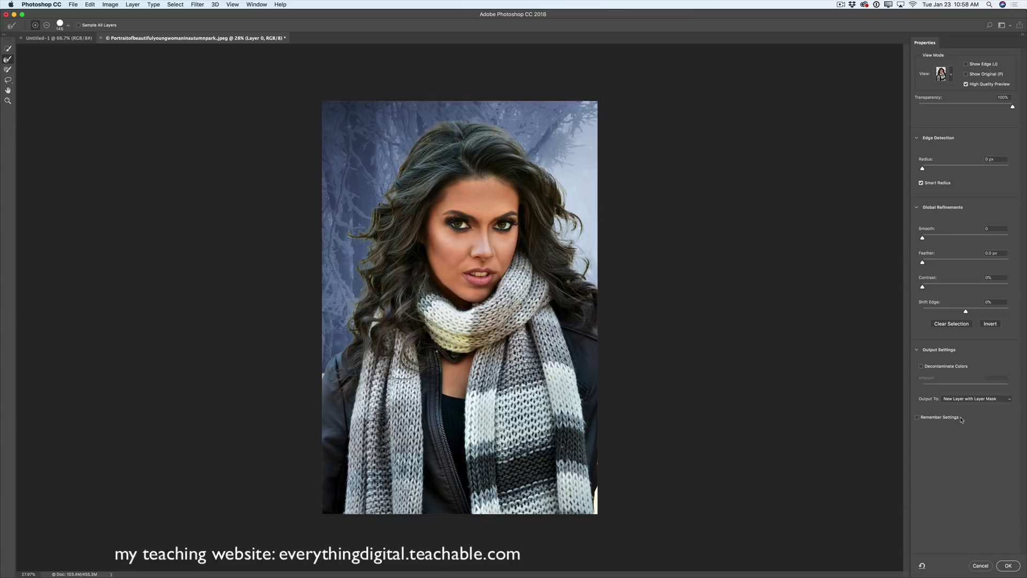
pyautogui.click(921, 367)
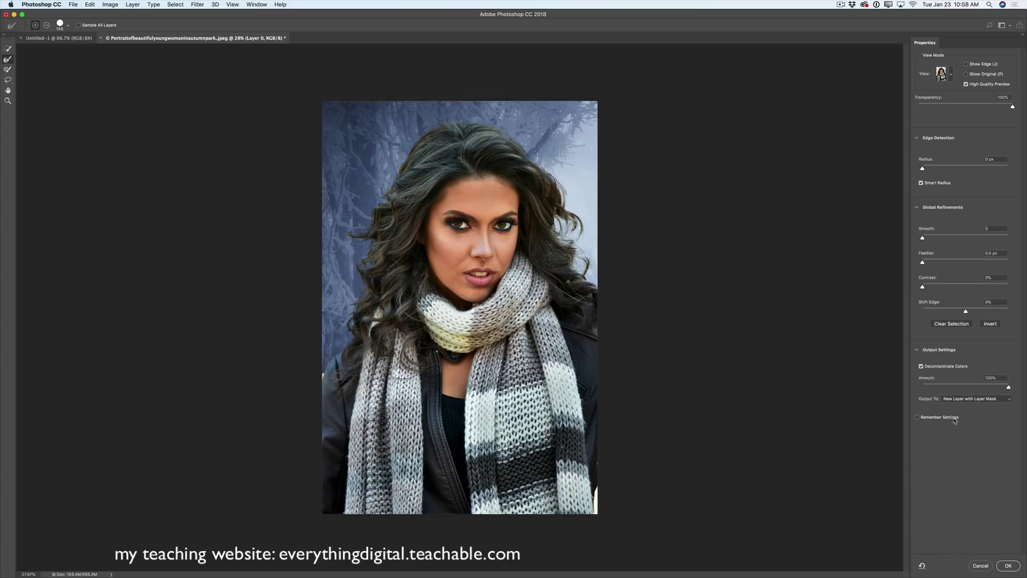
pyautogui.click(1007, 565)
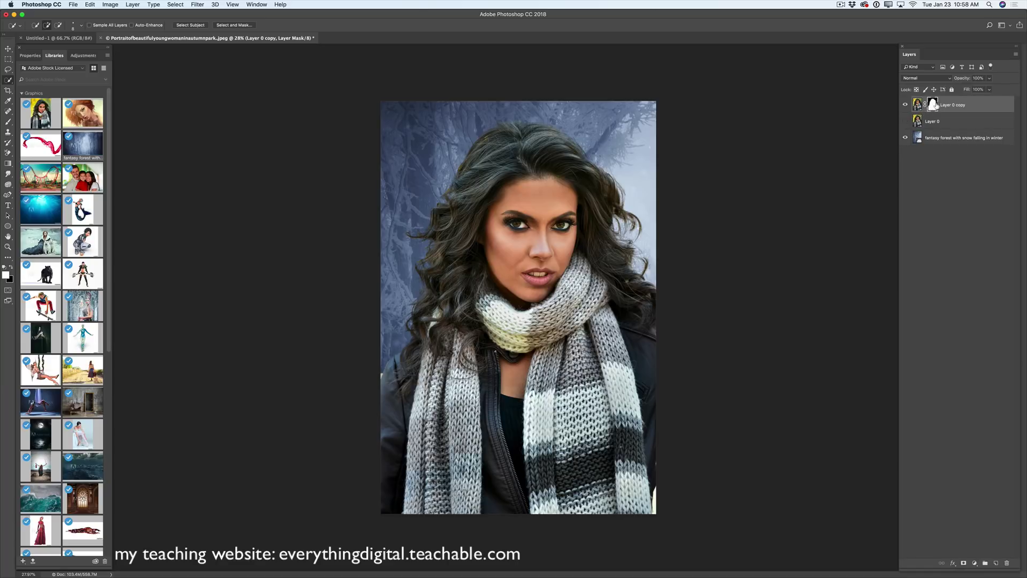
pyautogui.doubleClick(934, 106)
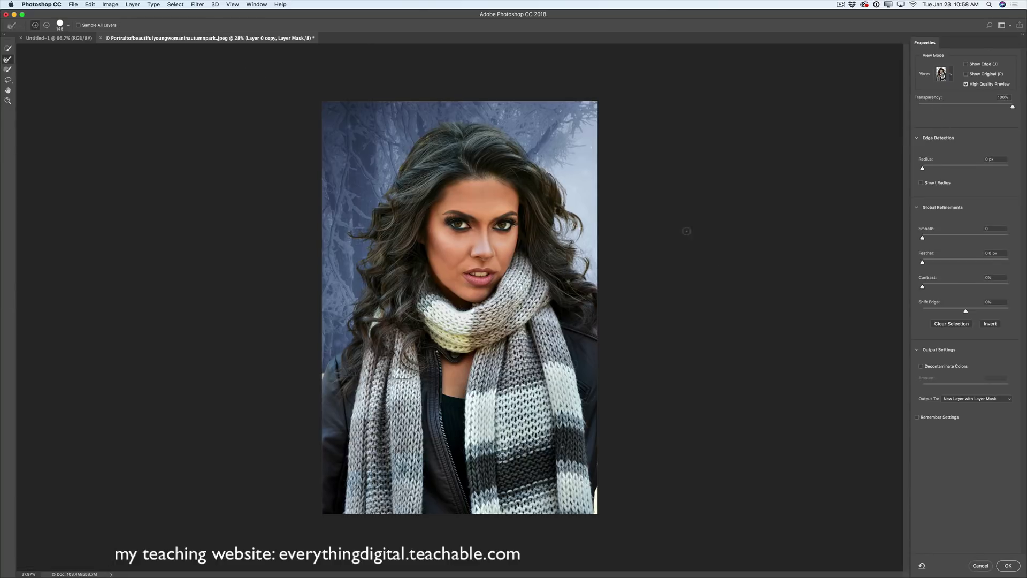
pyautogui.click(980, 565)
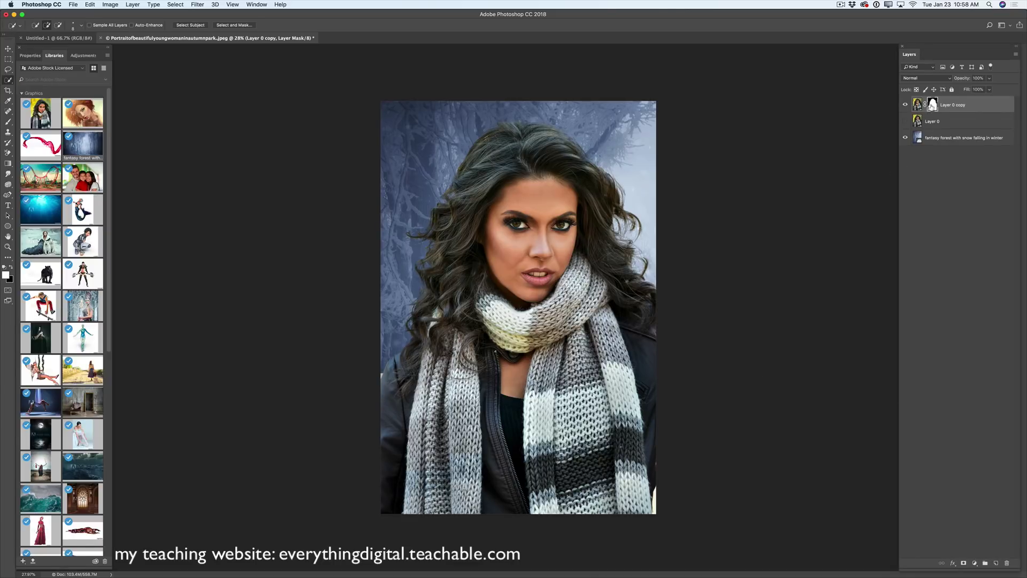
pyautogui.click(41, 5)
pyautogui.moveTo(53, 29)
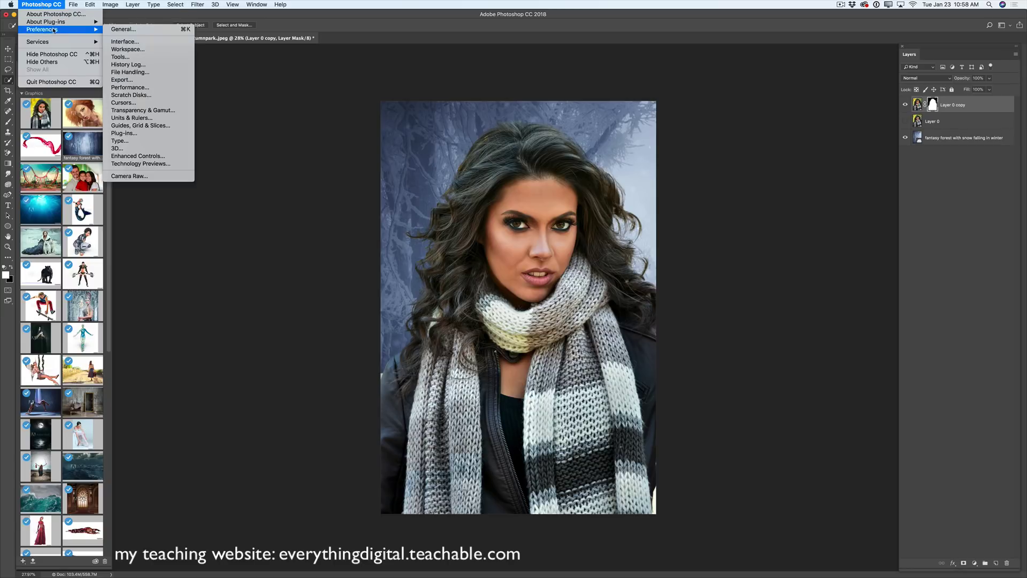
pyautogui.click(125, 56)
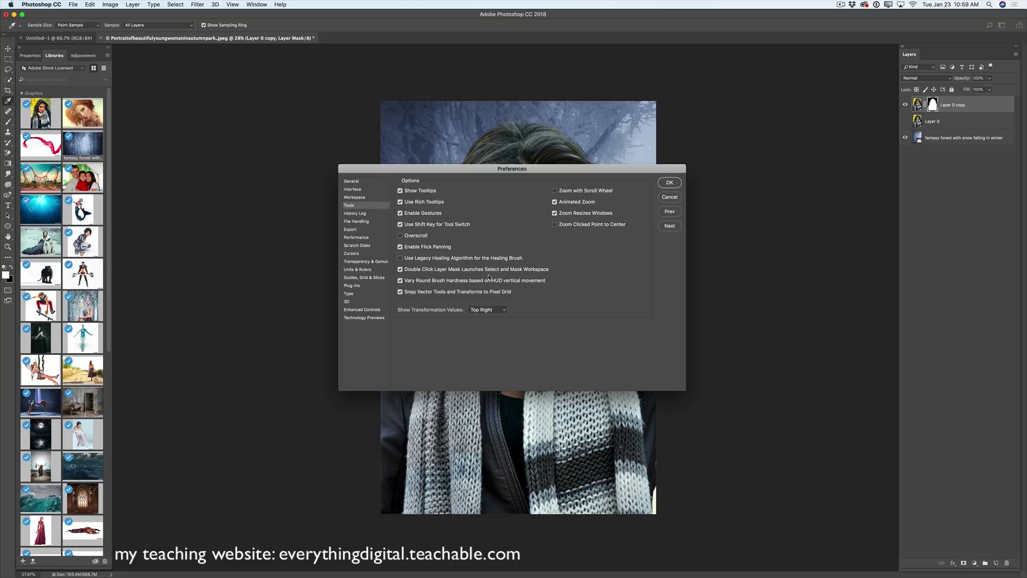
pyautogui.click(670, 183)
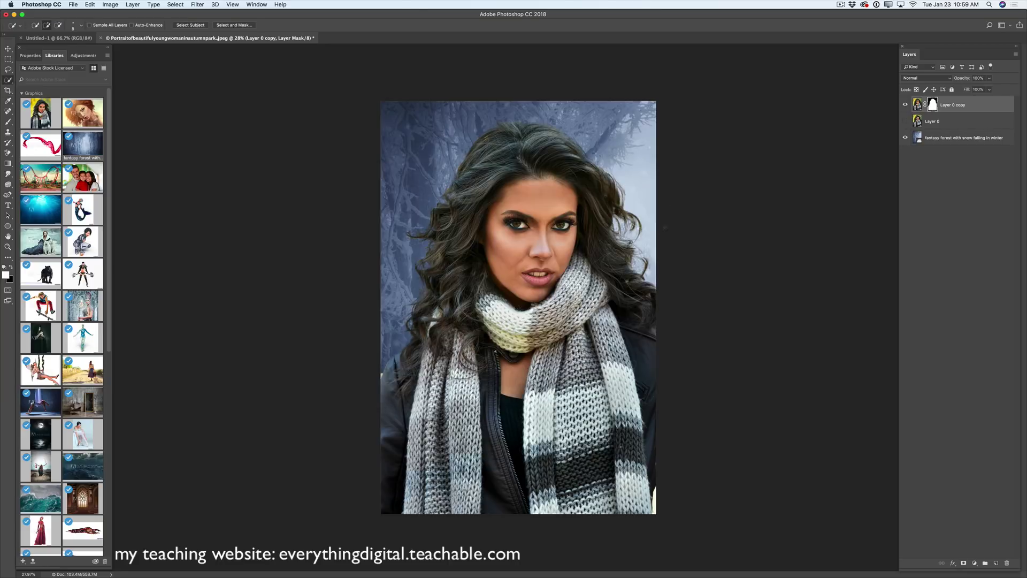
pyautogui.click(91, 4)
# - Free Transform Layer 0 copy from its corners to about 104% and commit the scaling
pyautogui.click(141, 180)
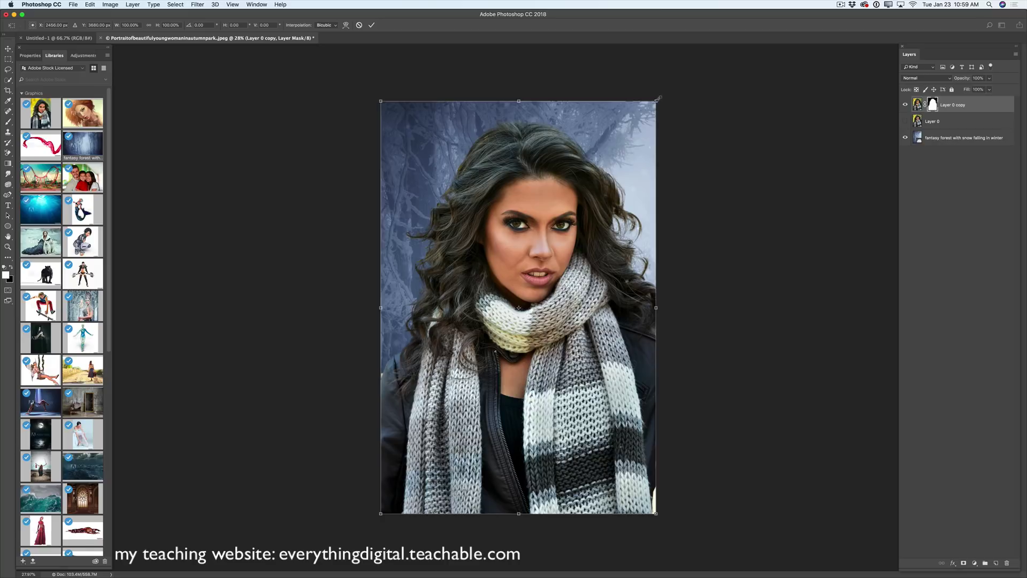
pyautogui.moveTo(657, 99); pyautogui.dragTo(662, 92)
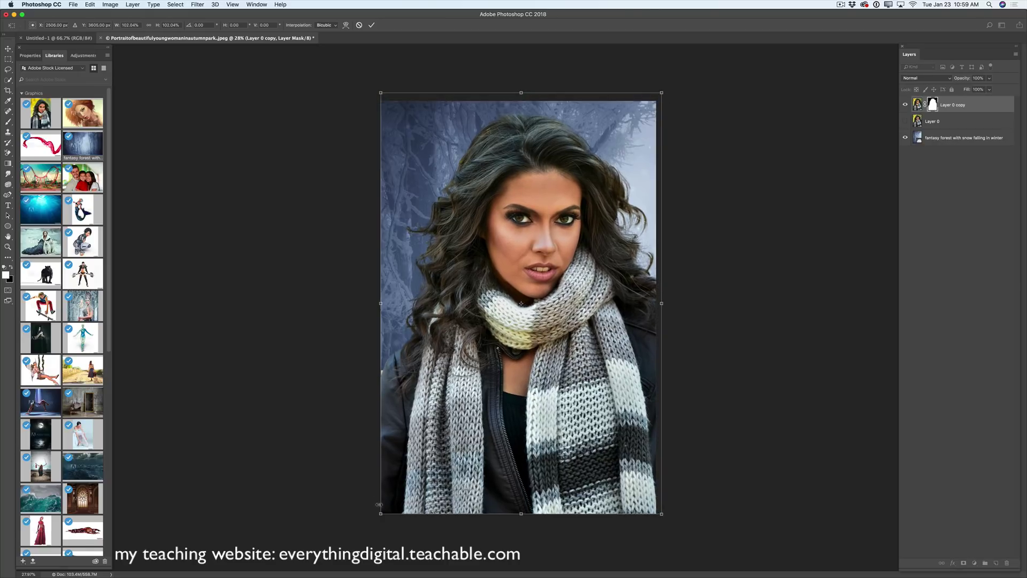
pyautogui.moveTo(380, 514); pyautogui.dragTo(375, 523)
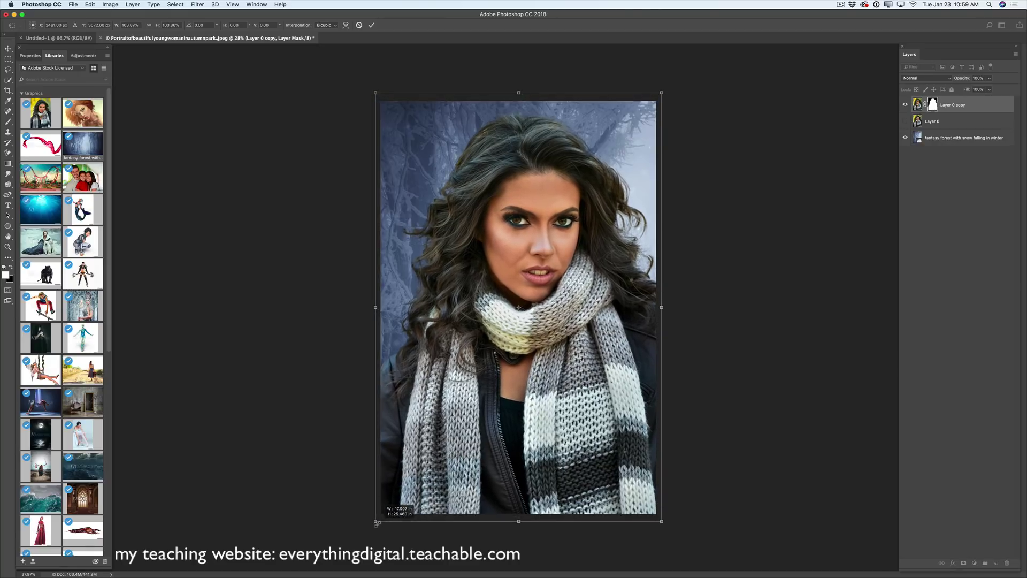
pyautogui.click(371, 25)
pyautogui.press('w')
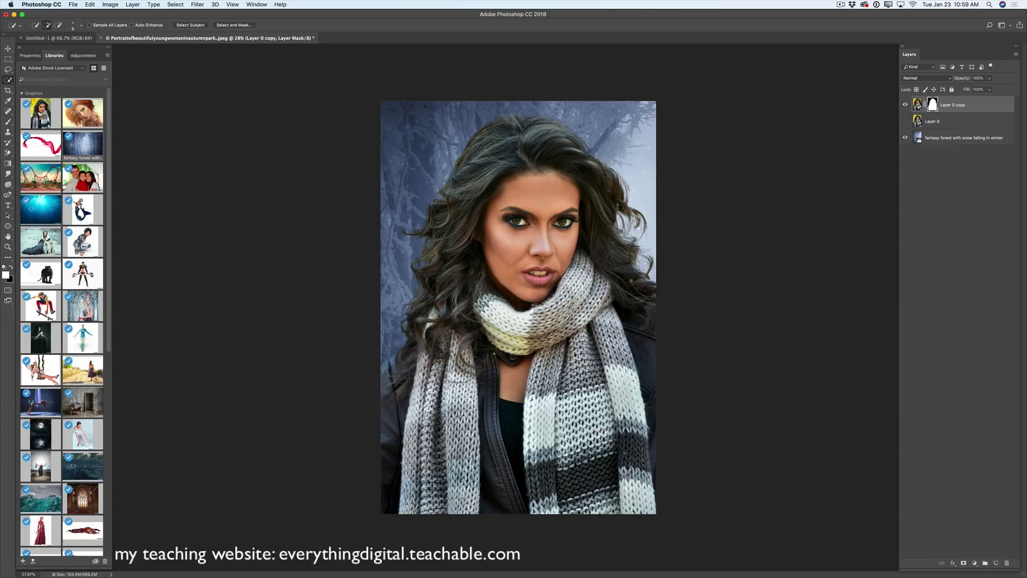
# - Add a Selective Color layer clipped to Layer 0 copy and pull Yellow negative in the Yellows range
pyautogui.click(81, 55)
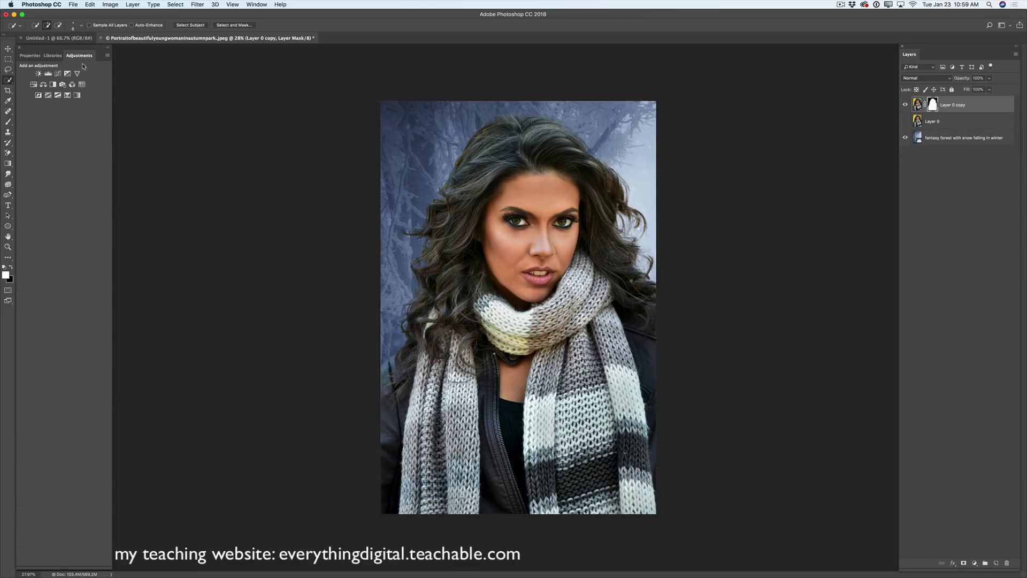
pyautogui.click(67, 95)
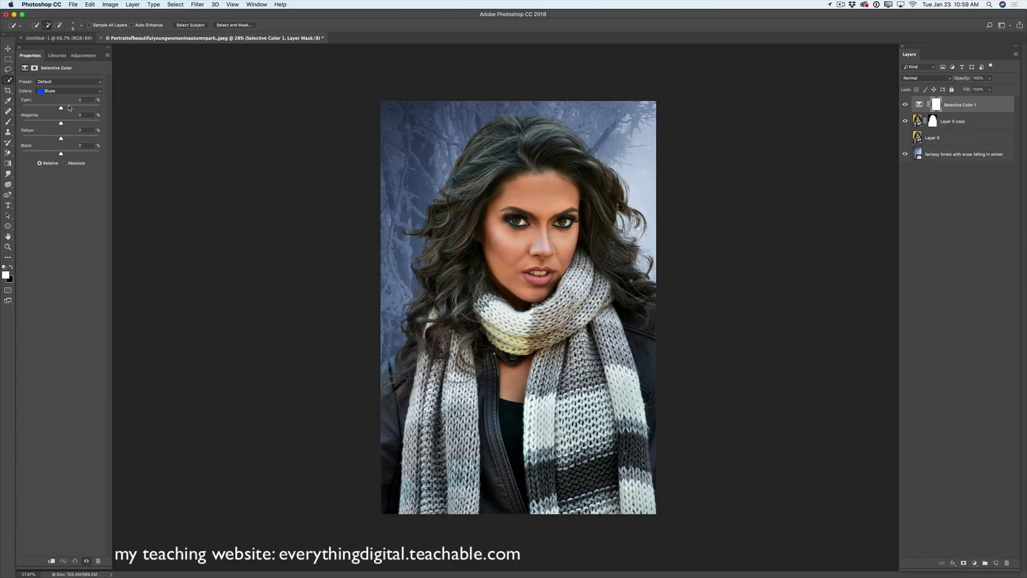
pyautogui.click(51, 561)
pyautogui.click(51, 92)
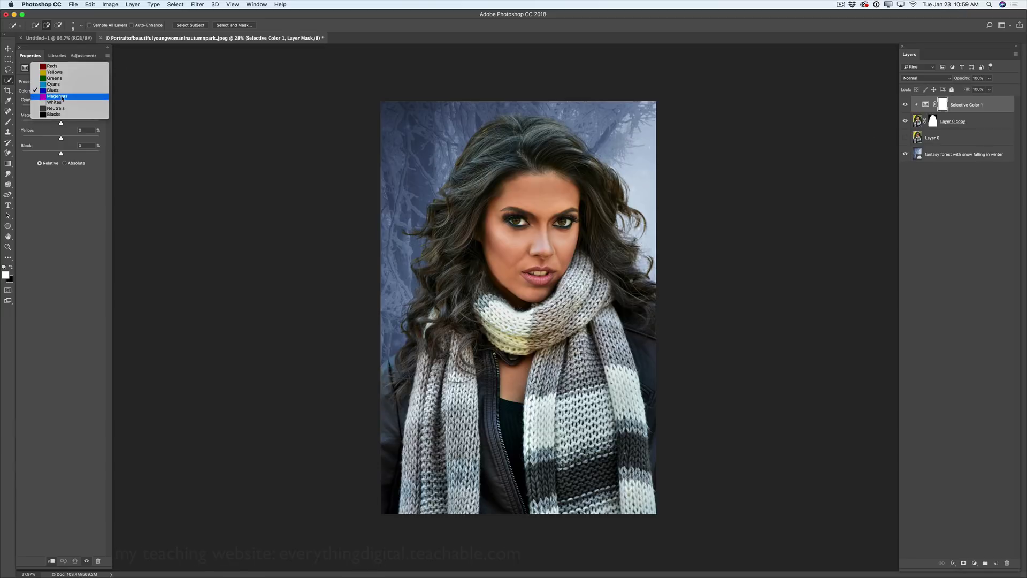
pyautogui.click(59, 73)
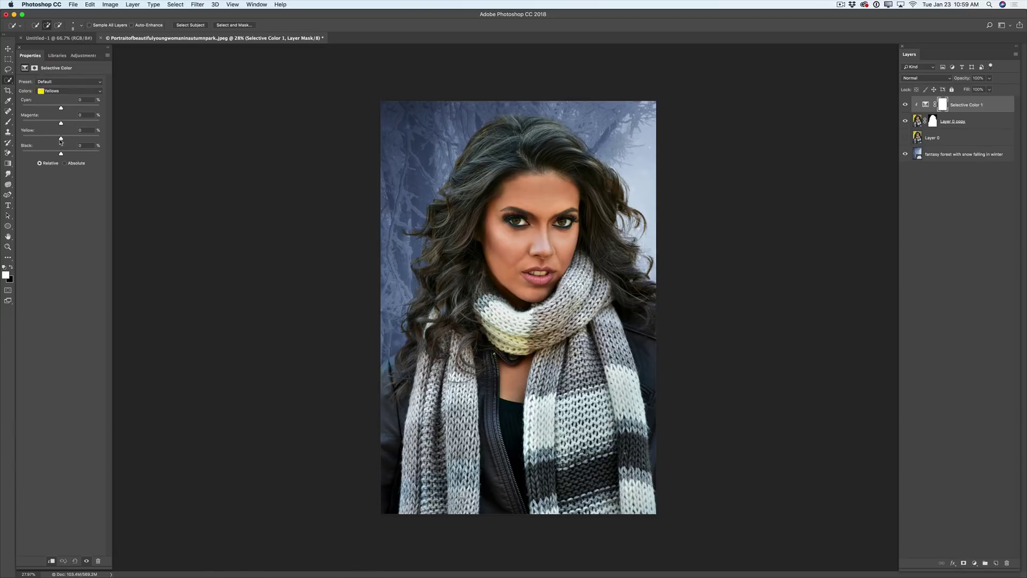
pyautogui.moveTo(60, 138); pyautogui.dragTo(29, 155)
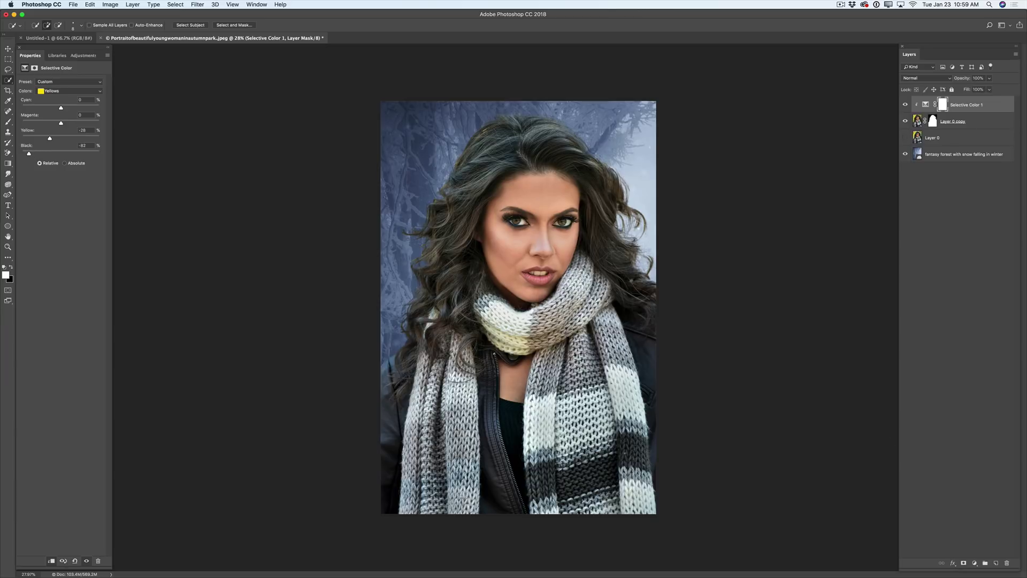
pyautogui.click(84, 56)
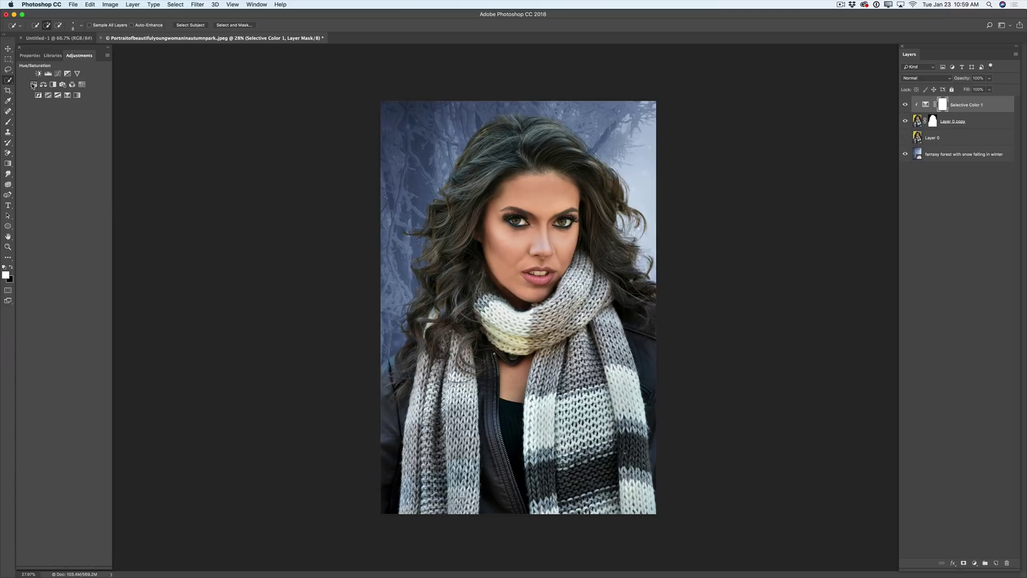
# - Add a clipped Color Lookup layer using DropBlues.3DL and lower its opacity to 57%
pyautogui.click(82, 85)
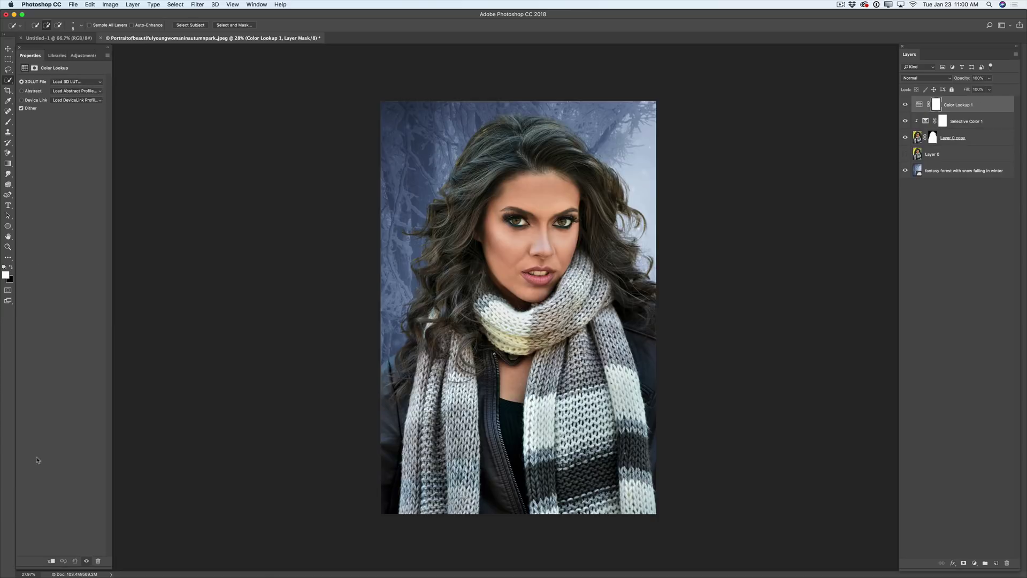
pyautogui.click(51, 561)
pyautogui.click(86, 83)
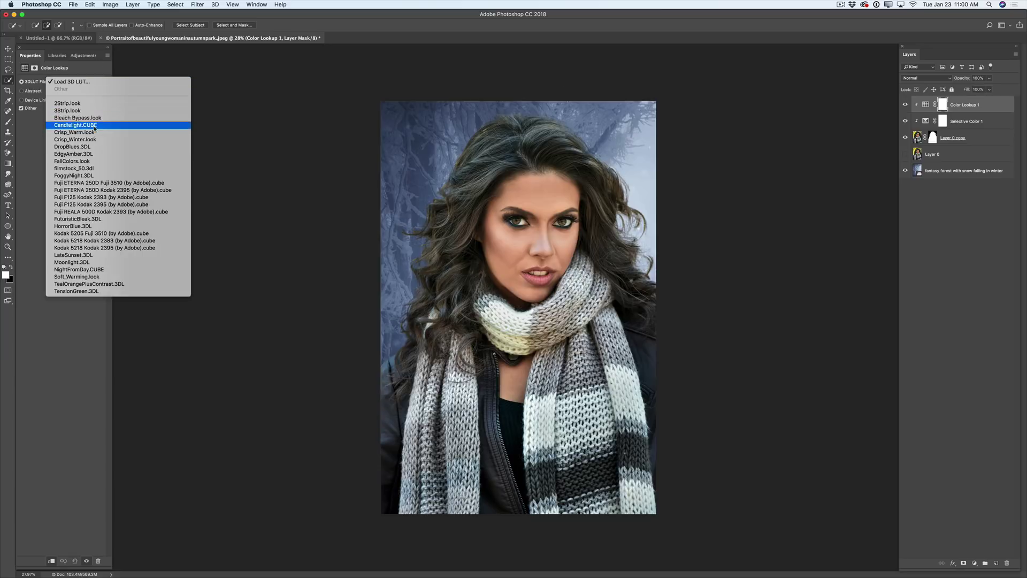
pyautogui.click(90, 148)
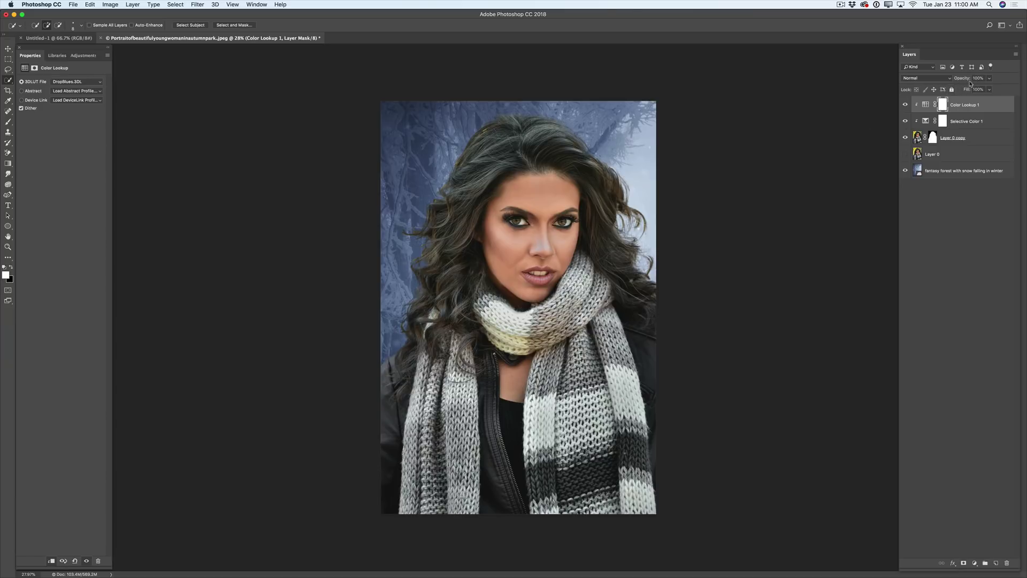
pyautogui.click(989, 80)
pyautogui.moveTo(990, 91)
pyautogui.mouseDown()
pyautogui.moveTo(952, 94)
pyautogui.moveTo(972, 92)
pyautogui.mouseUp()
# - Flatten the image, discarding hidden layers, and duplicate the resulting Background layer
pyautogui.click(1016, 54)
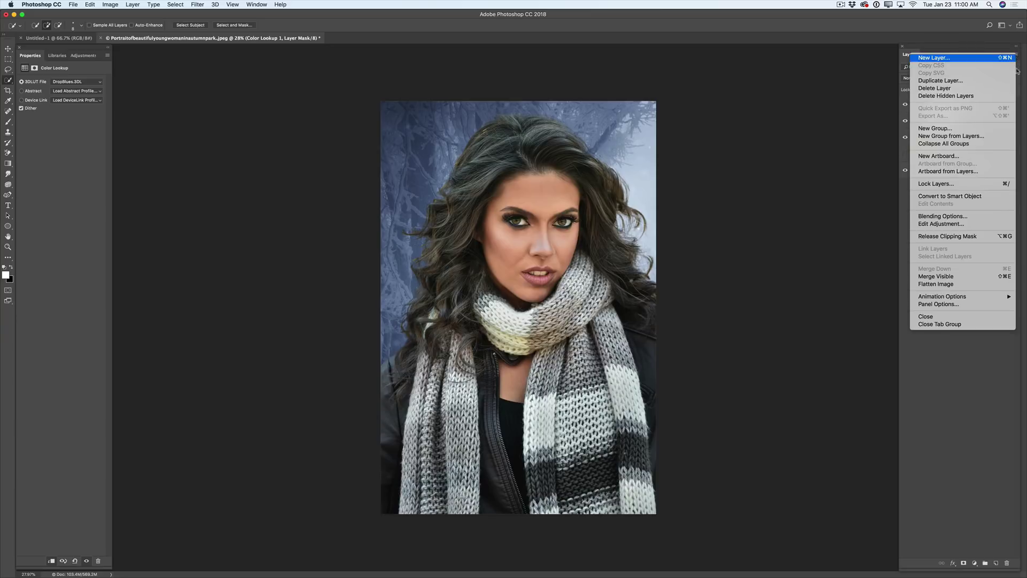
pyautogui.click(936, 284)
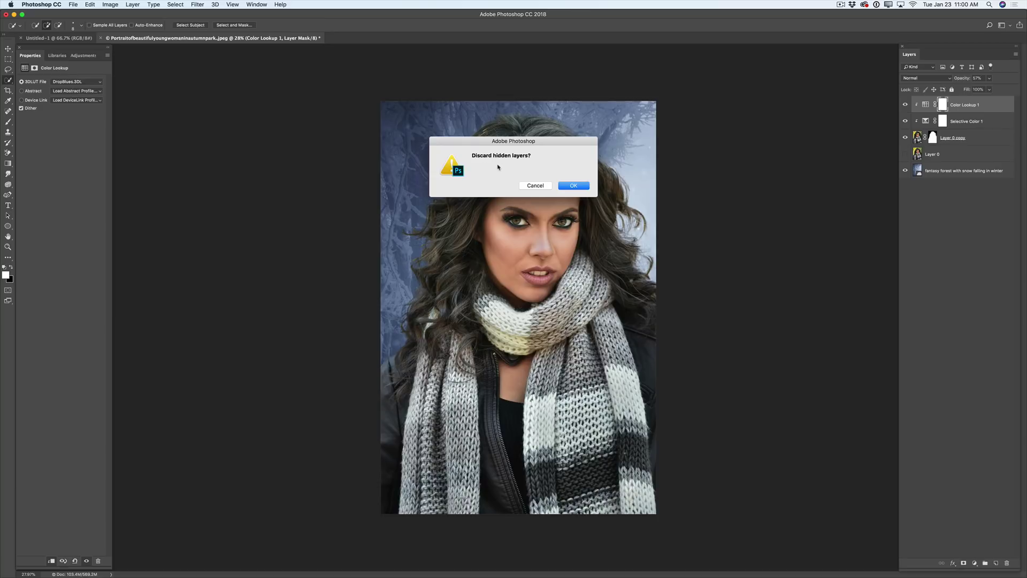
pyautogui.click(573, 185)
pyautogui.moveTo(990, 105); pyautogui.dragTo(997, 562)
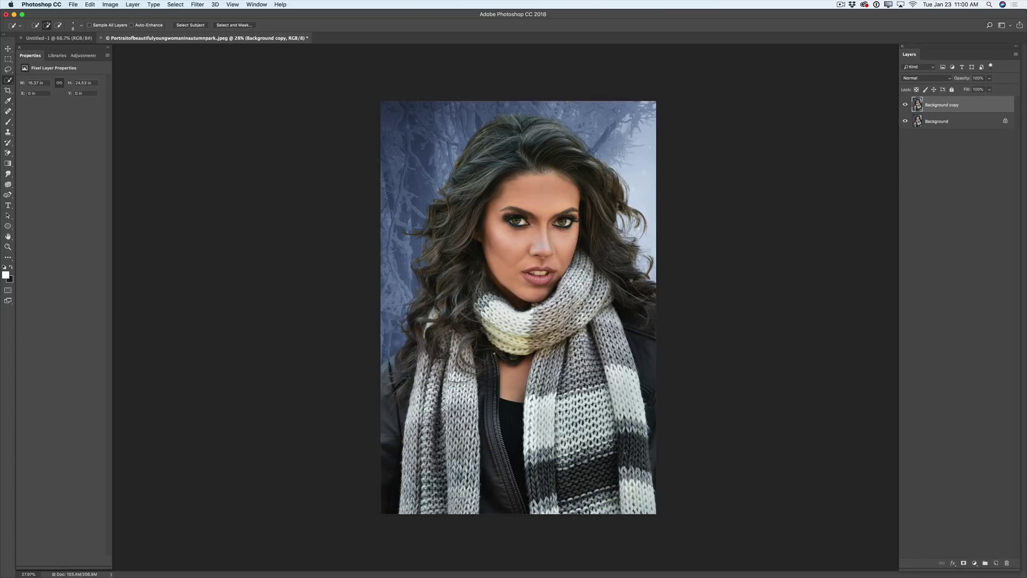
# - Open the Camera Raw Filter and lower Oranges and Yellows saturation in HSL
pyautogui.click(194, 6)
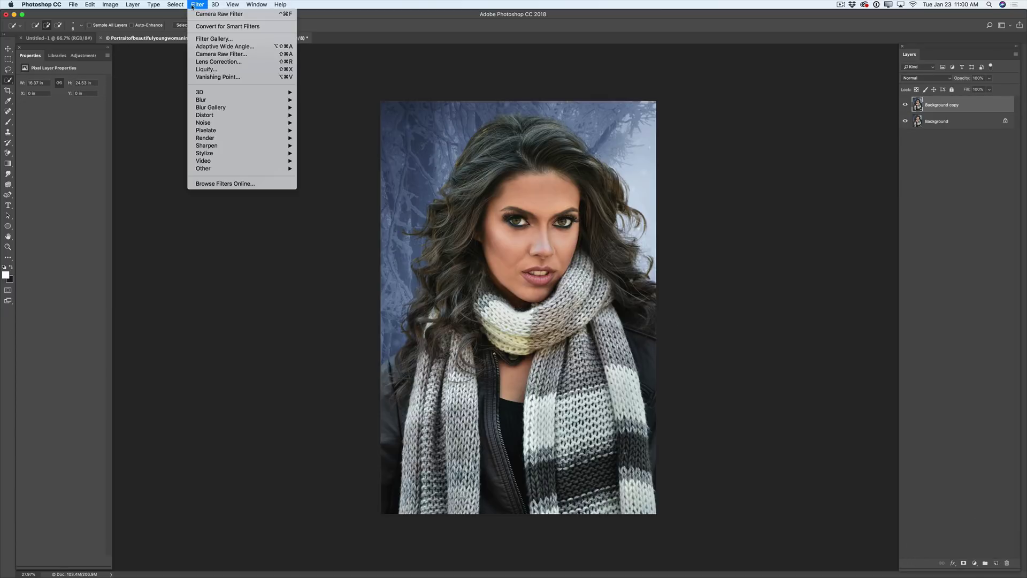
pyautogui.click(212, 54)
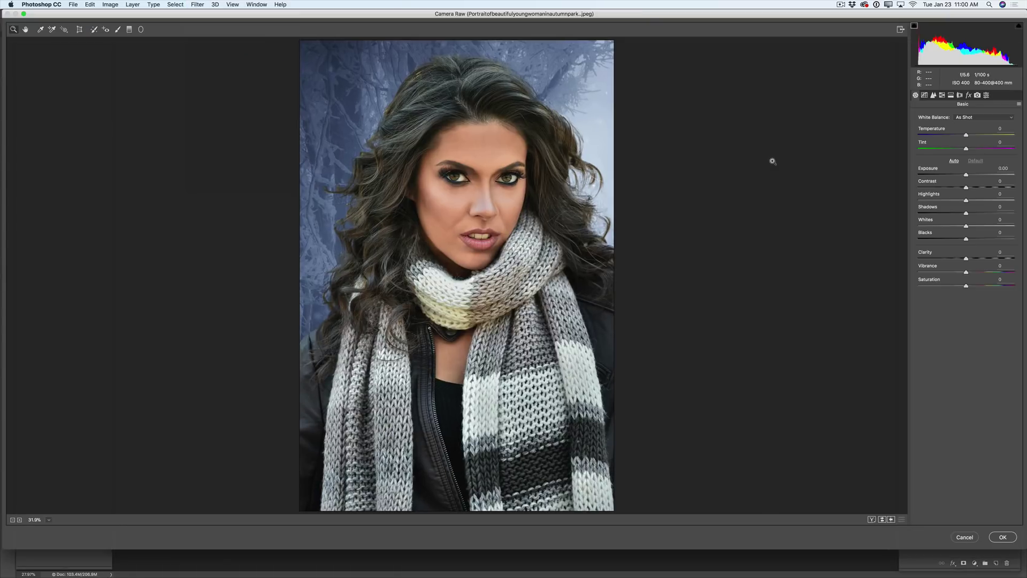
pyautogui.click(942, 95)
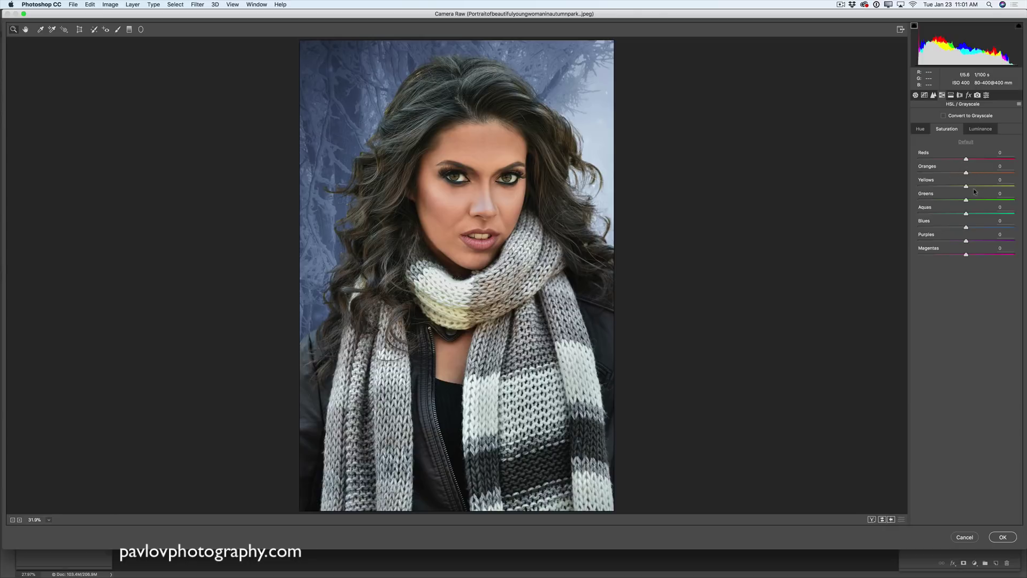
pyautogui.moveTo(966, 174); pyautogui.dragTo(920, 173)
pyautogui.moveTo(920, 174); pyautogui.dragTo(958, 189)
# - Lower Contrast and Whites, adjust Blues, raise Aquas saturation to +7, and apply the filter
pyautogui.click(915, 95)
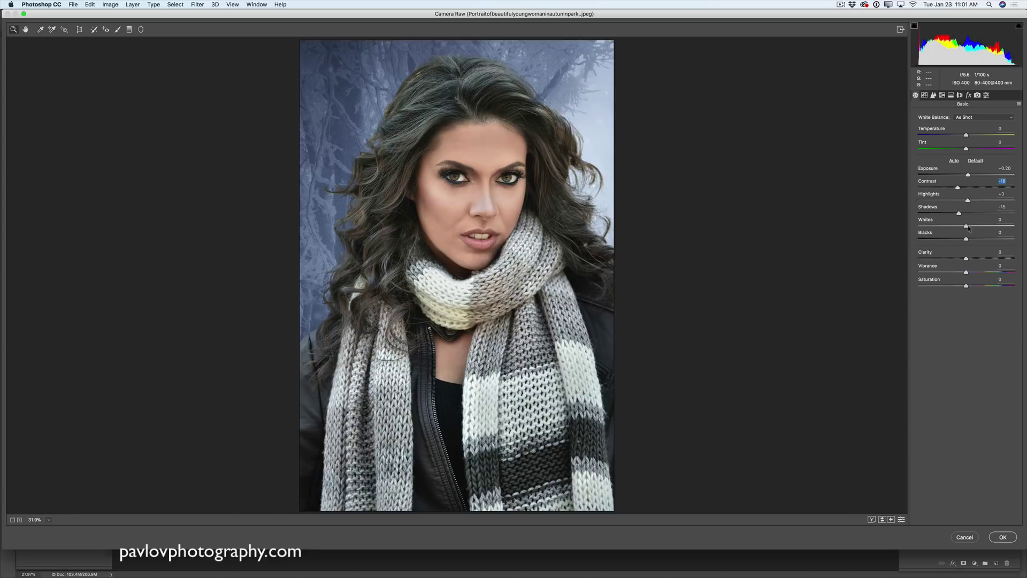
pyautogui.moveTo(967, 226); pyautogui.dragTo(968, 228)
pyautogui.click(951, 96)
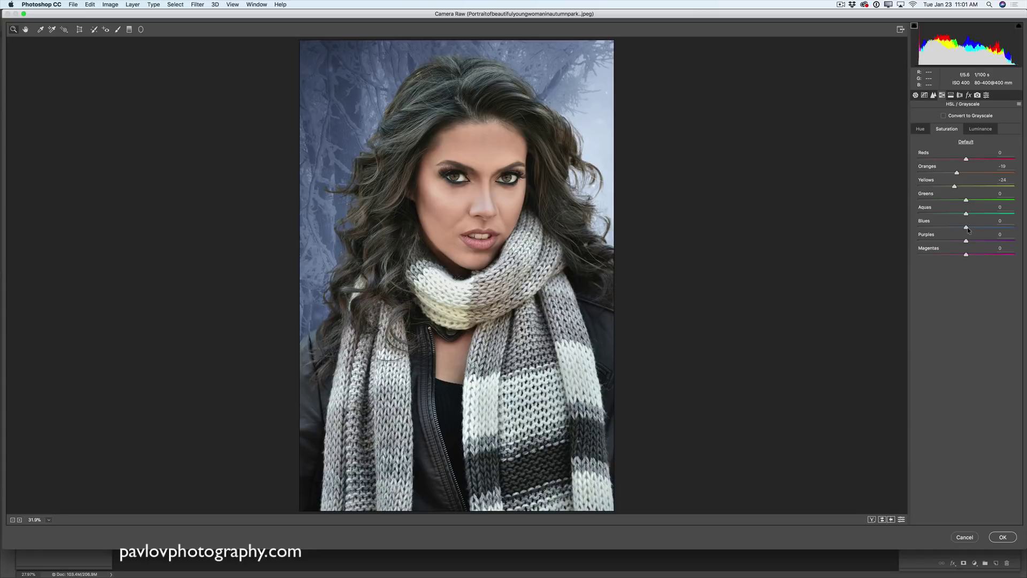
pyautogui.moveTo(966, 227)
pyautogui.mouseDown()
pyautogui.moveTo(986, 228)
pyautogui.moveTo(945, 229)
pyautogui.moveTo(962, 232)
pyautogui.mouseUp()
pyautogui.click(967, 215)
pyautogui.moveTo(967, 214); pyautogui.dragTo(970, 214)
pyautogui.click(1003, 538)
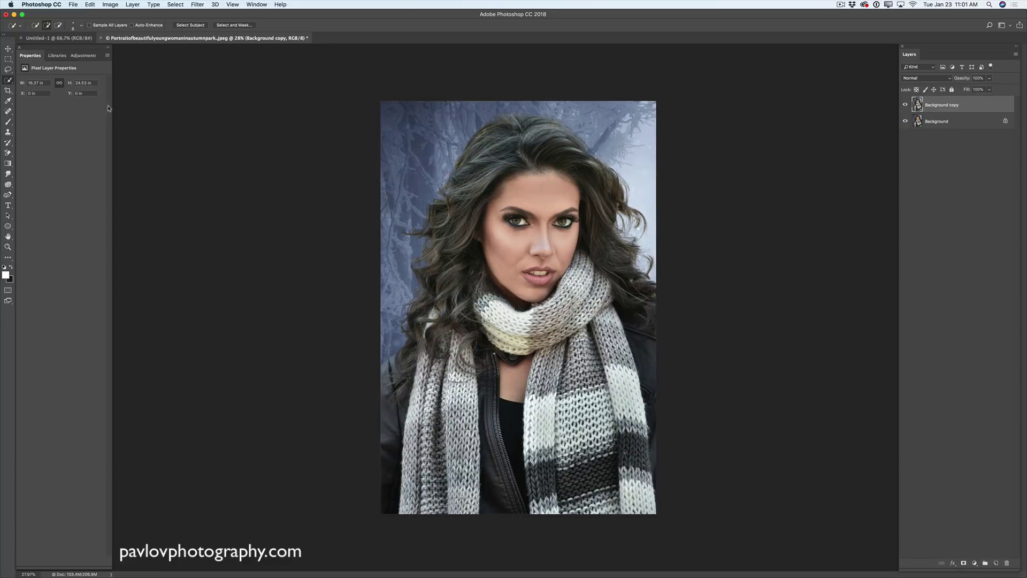
# - Add a Color Lookup adjustment layer using the Crisp_Winter.look 3DLUT file
pyautogui.click(79, 56)
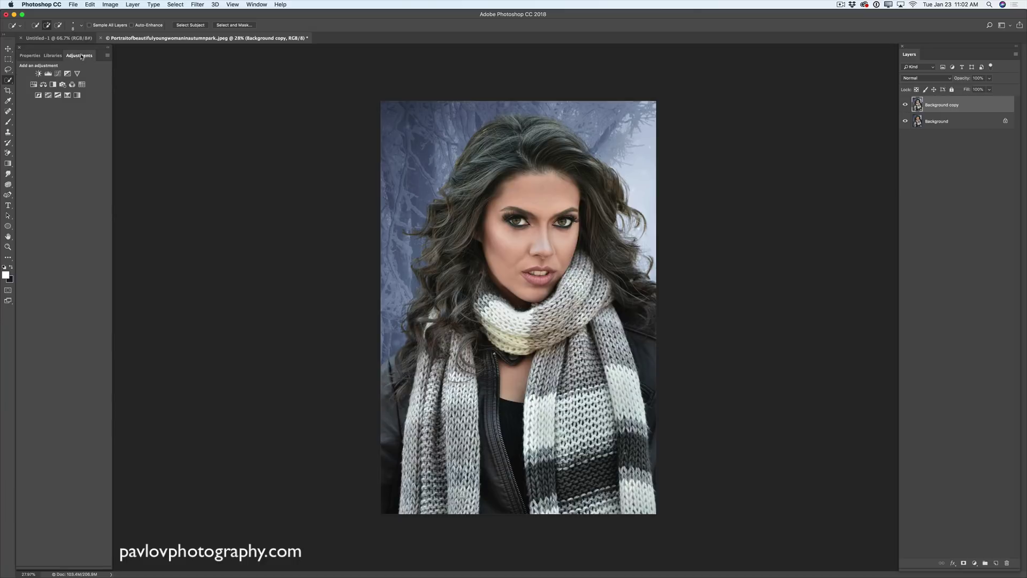
pyautogui.click(83, 85)
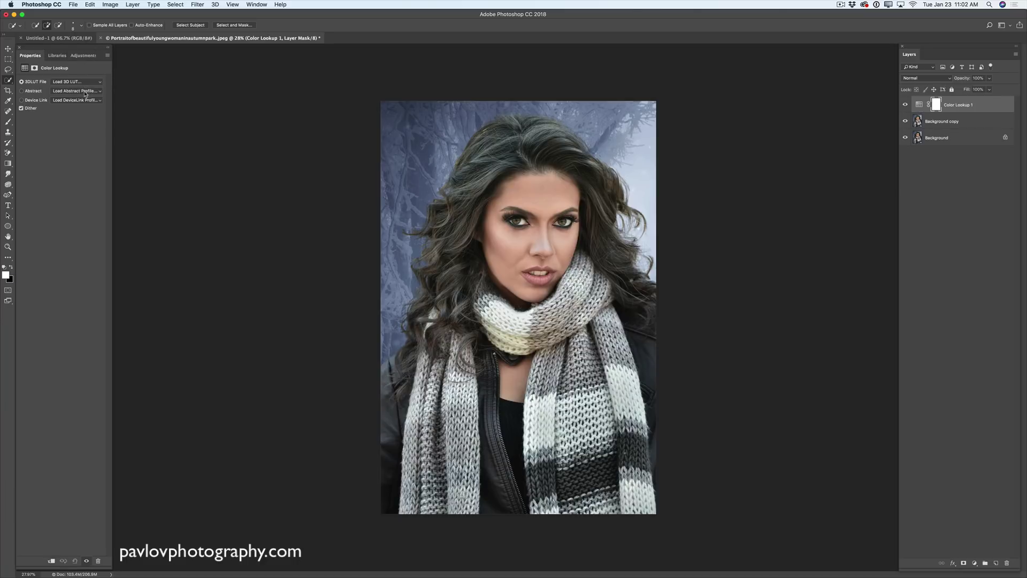
pyautogui.click(77, 83)
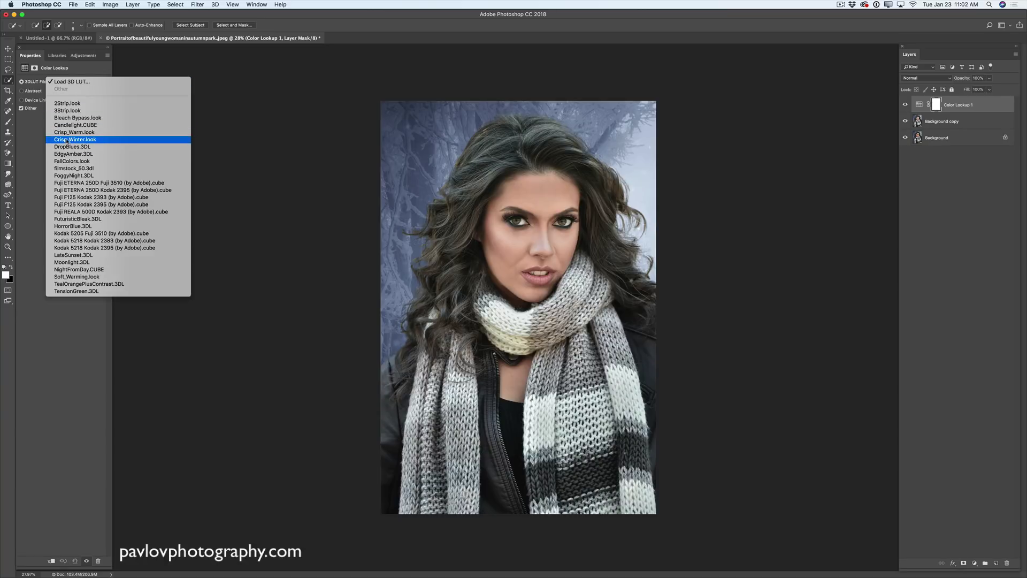
pyautogui.click(68, 140)
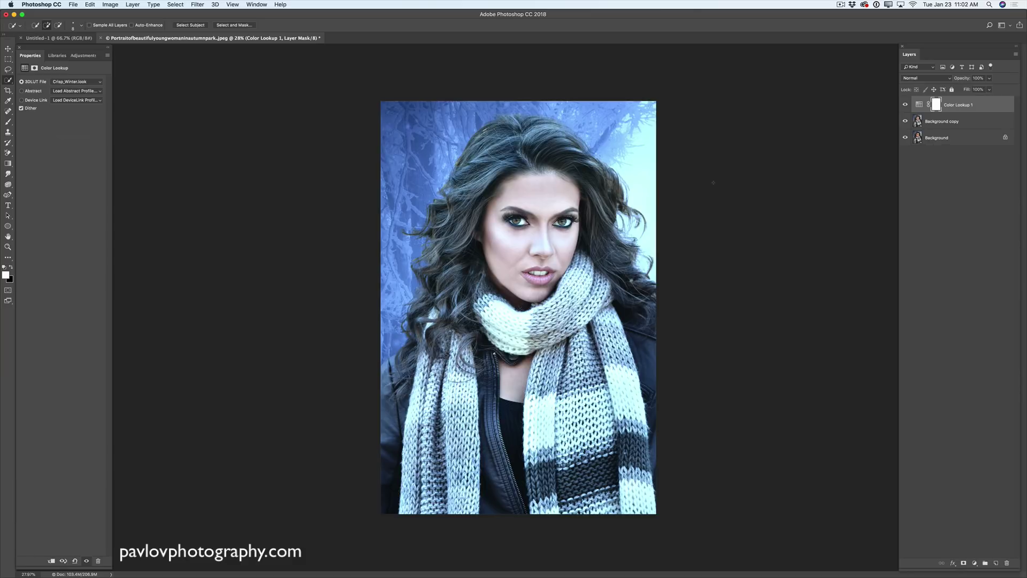
# - Lower the Color Lookup 1 layer's opacity to 20%
pyautogui.click(989, 78)
pyautogui.moveTo(989, 89); pyautogui.dragTo(964, 89)
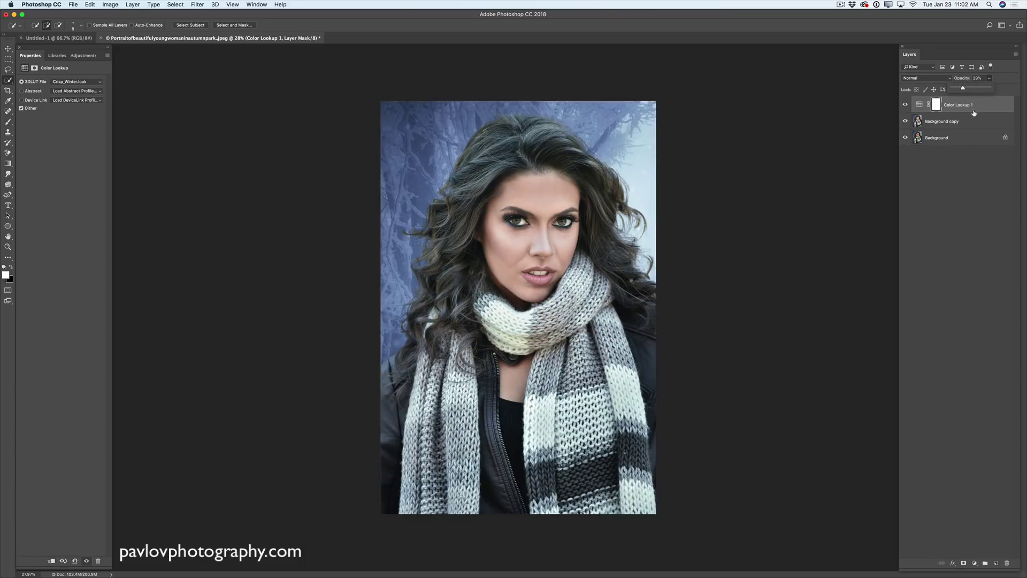
pyautogui.moveTo(964, 89); pyautogui.dragTo(961, 91)
# - Hide Background, Merge Visible into the Color Lookup 1 layer, and toggle its visibility to compare
pyautogui.click(905, 138)
pyautogui.click(1016, 54)
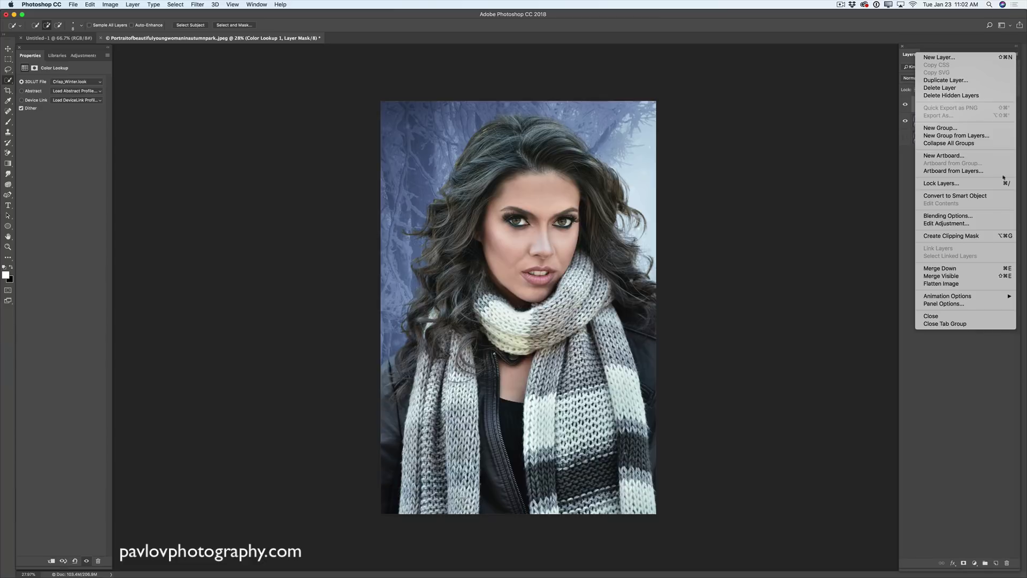
pyautogui.click(967, 276)
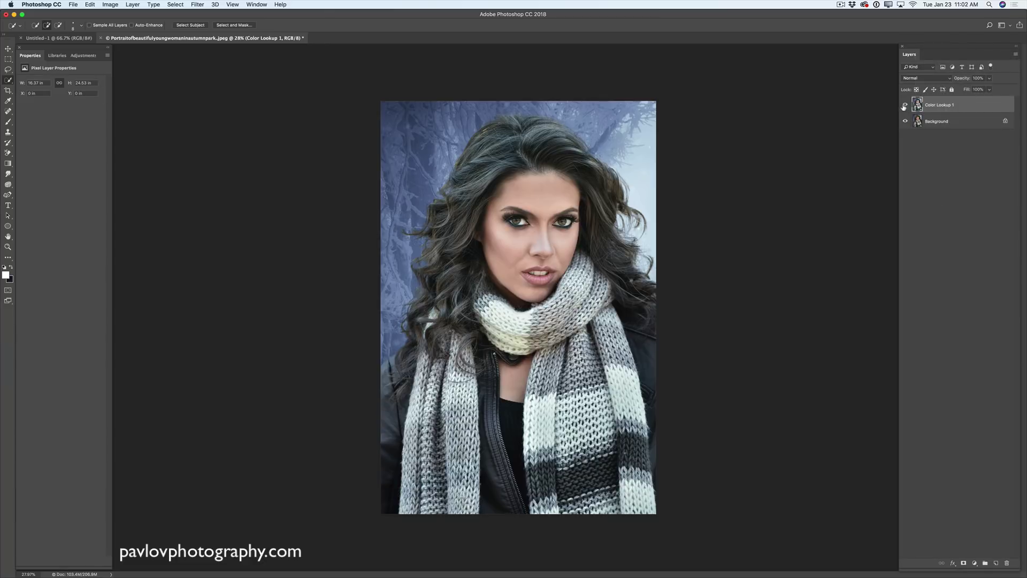
pyautogui.click(905, 106)
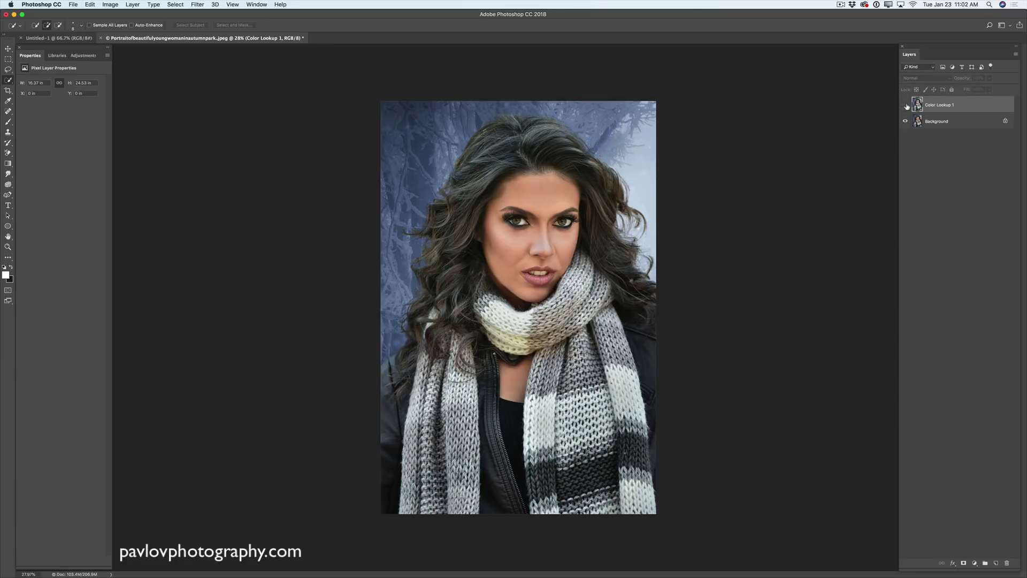
pyautogui.click(905, 106)
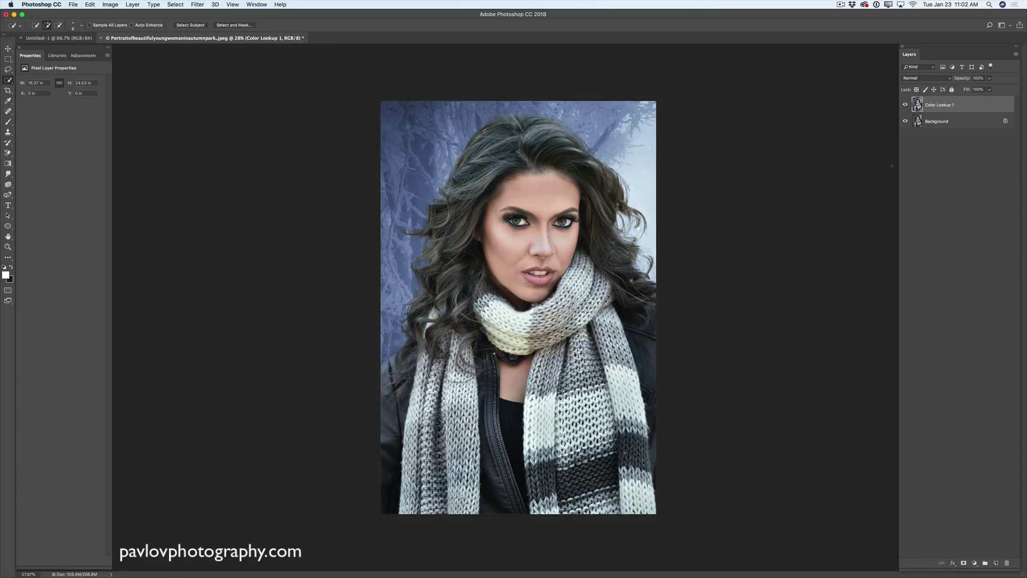